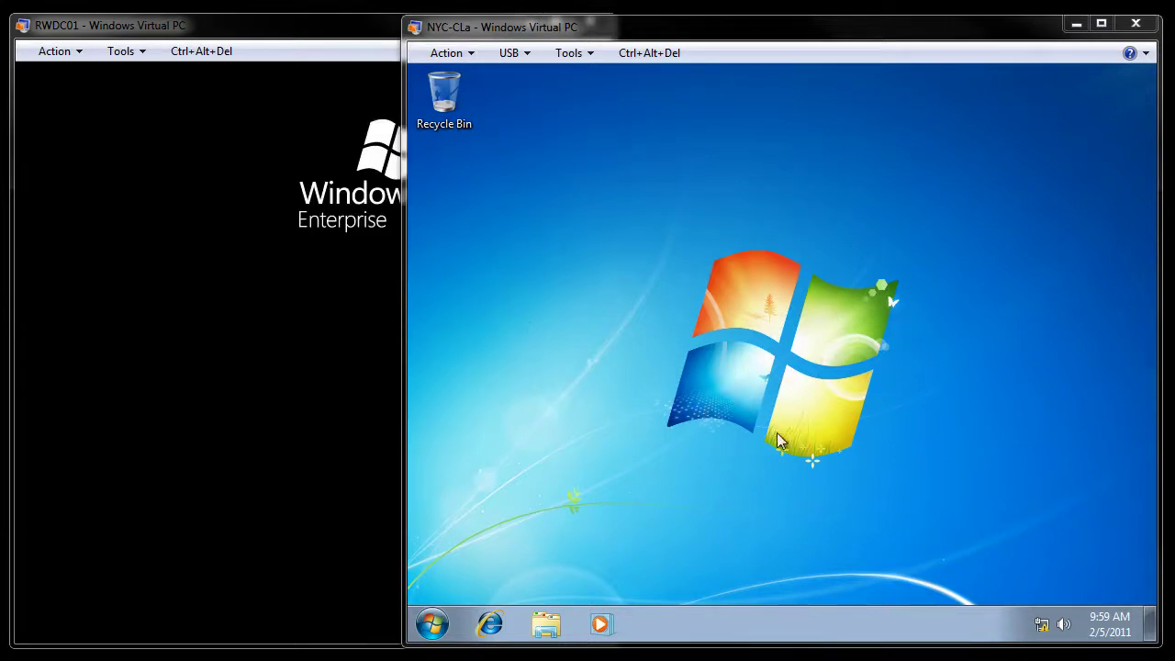
Step: Open Devices and Printers from the Hardware and Sound category of Control Panel in the NYC-CLa virtual machine
click(432, 626)
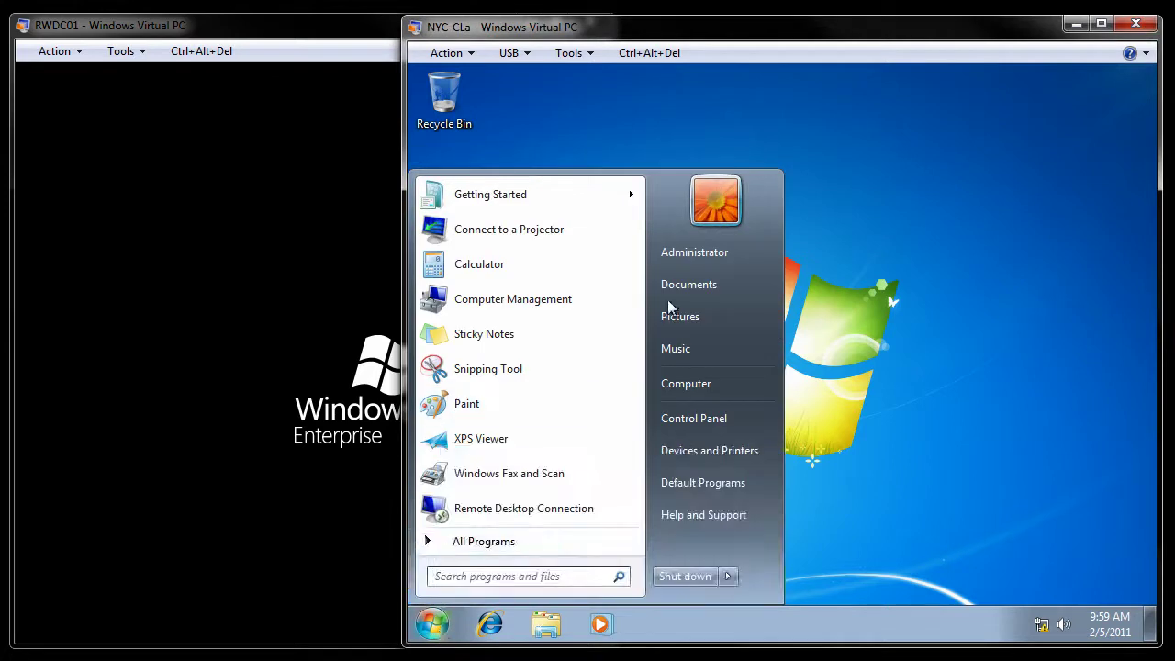
click(1016, 224)
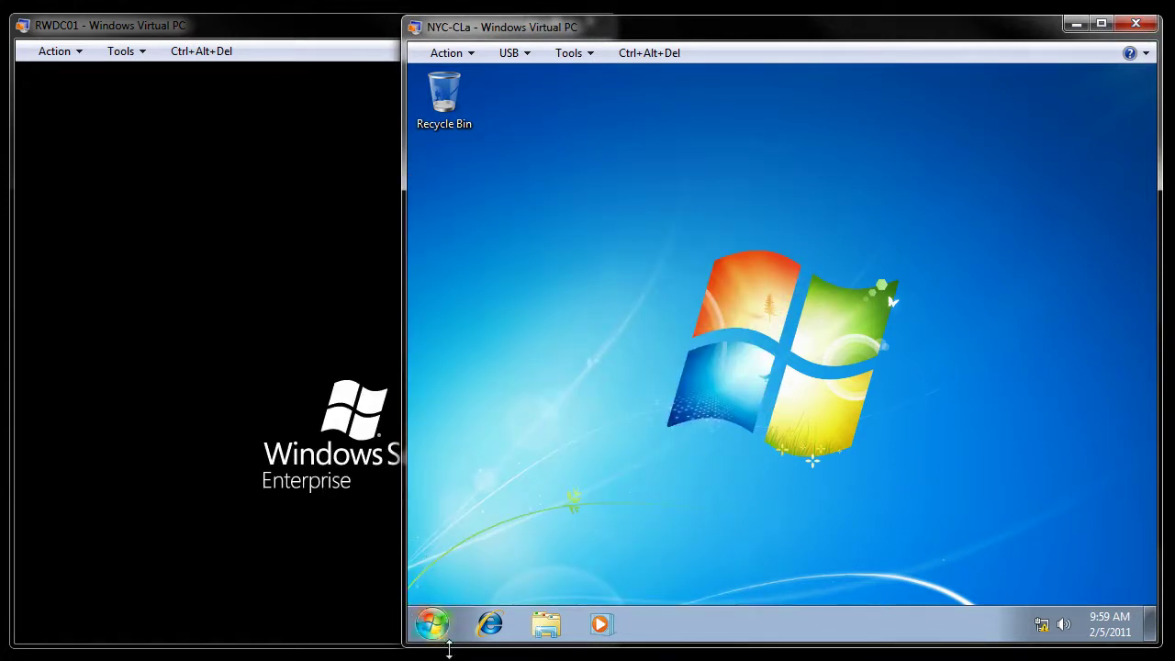
click(432, 629)
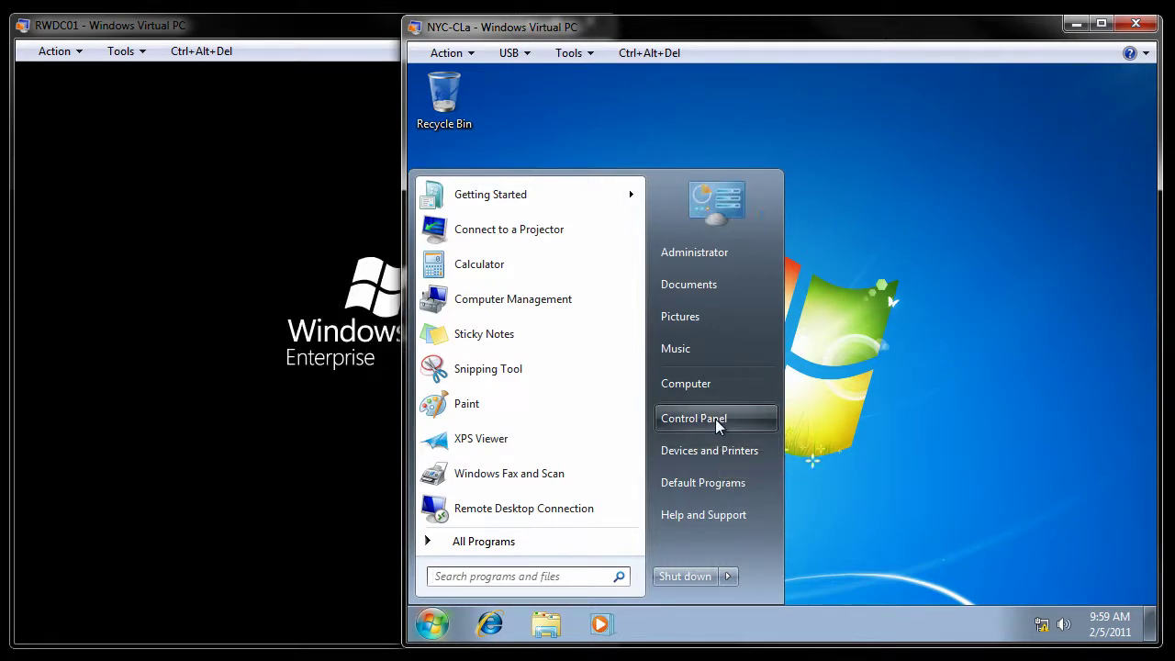
click(715, 418)
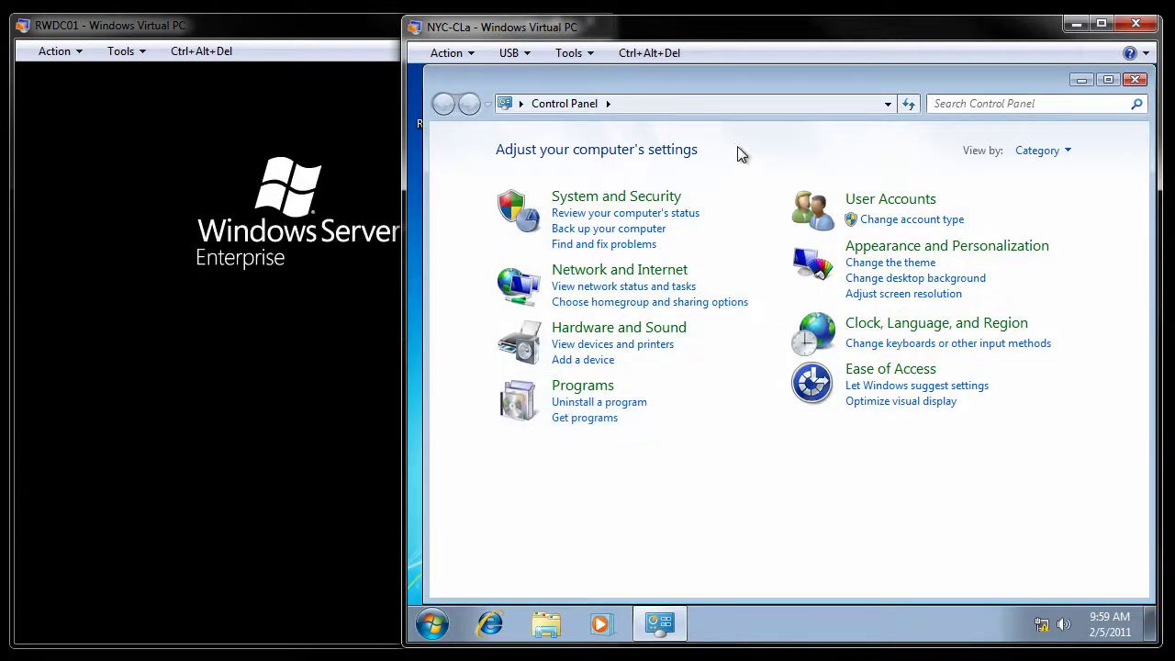
click(641, 331)
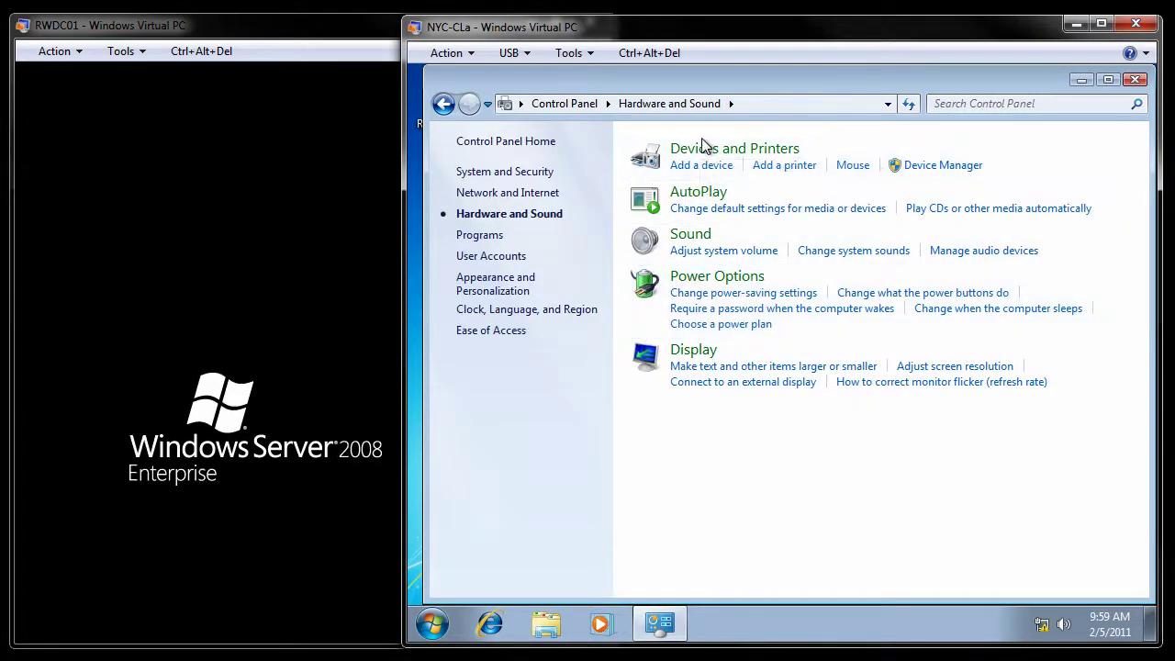
click(707, 152)
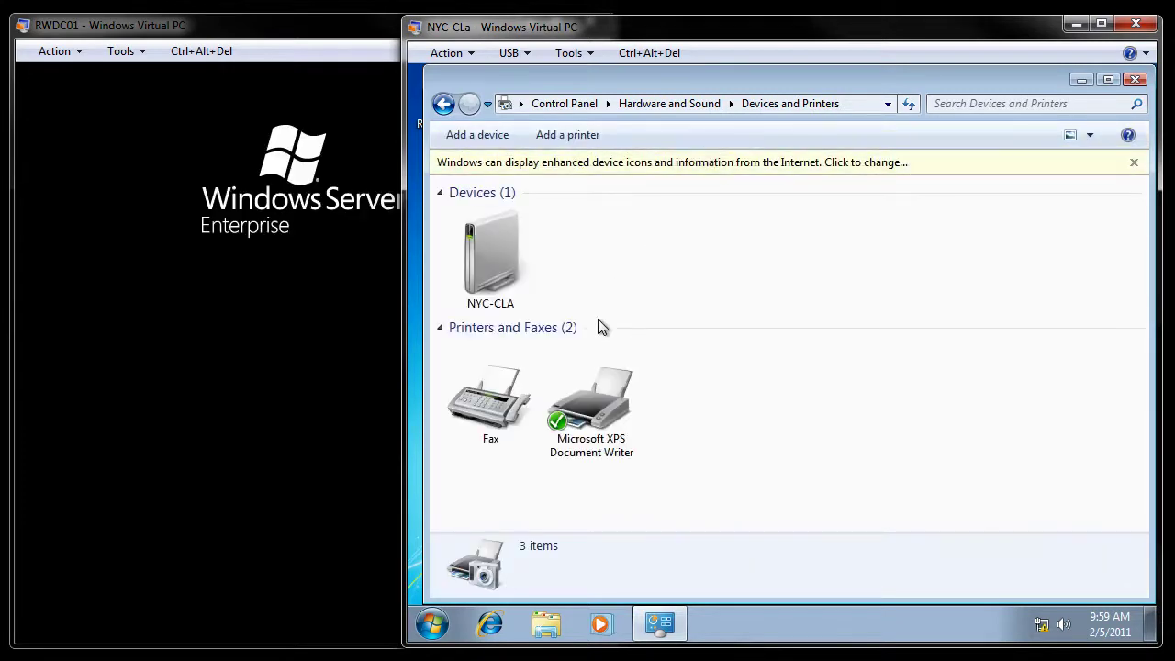
Step: Start adding a local printer and assign it to the existing port LPT2: (Printer Port)
click(569, 138)
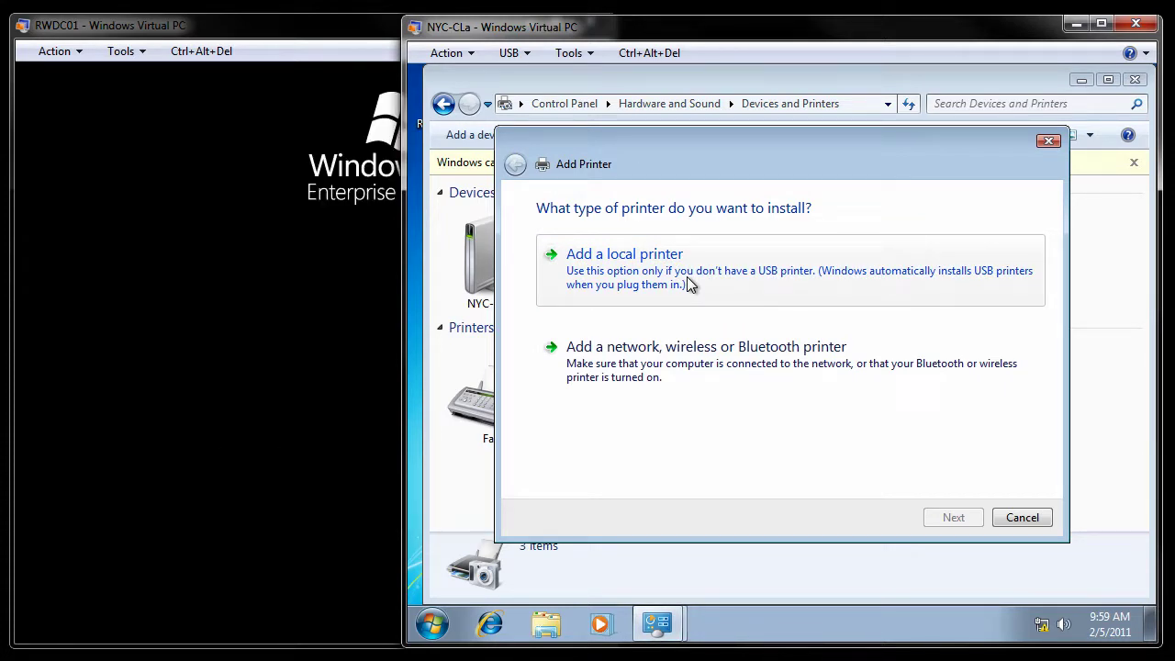
click(687, 284)
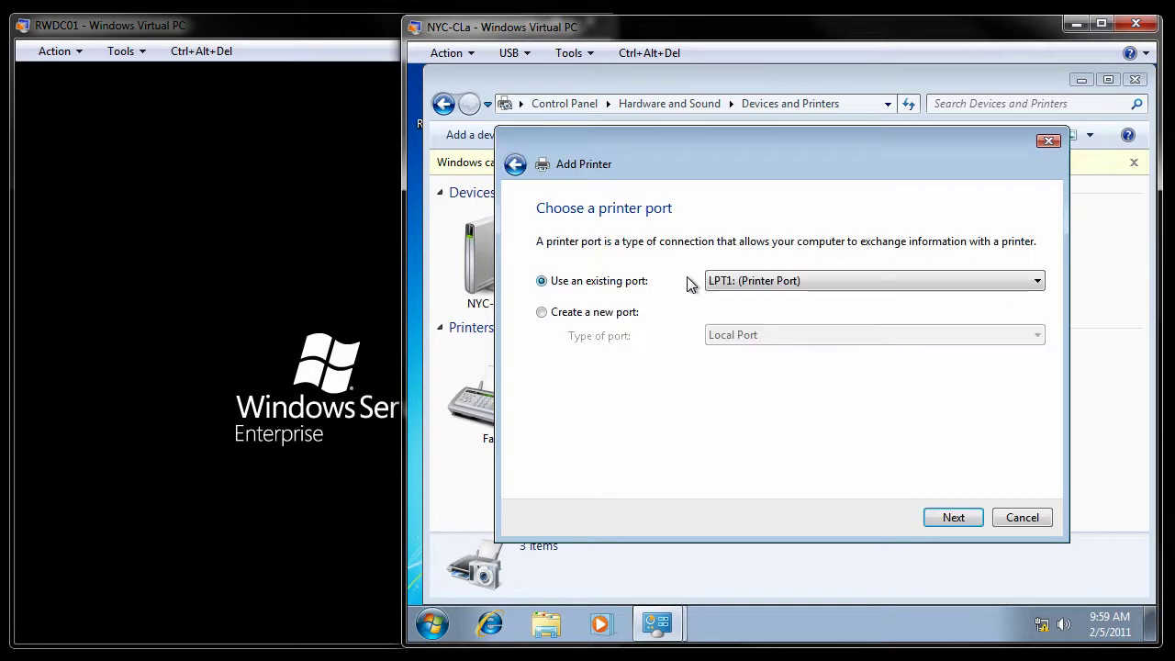
click(1037, 281)
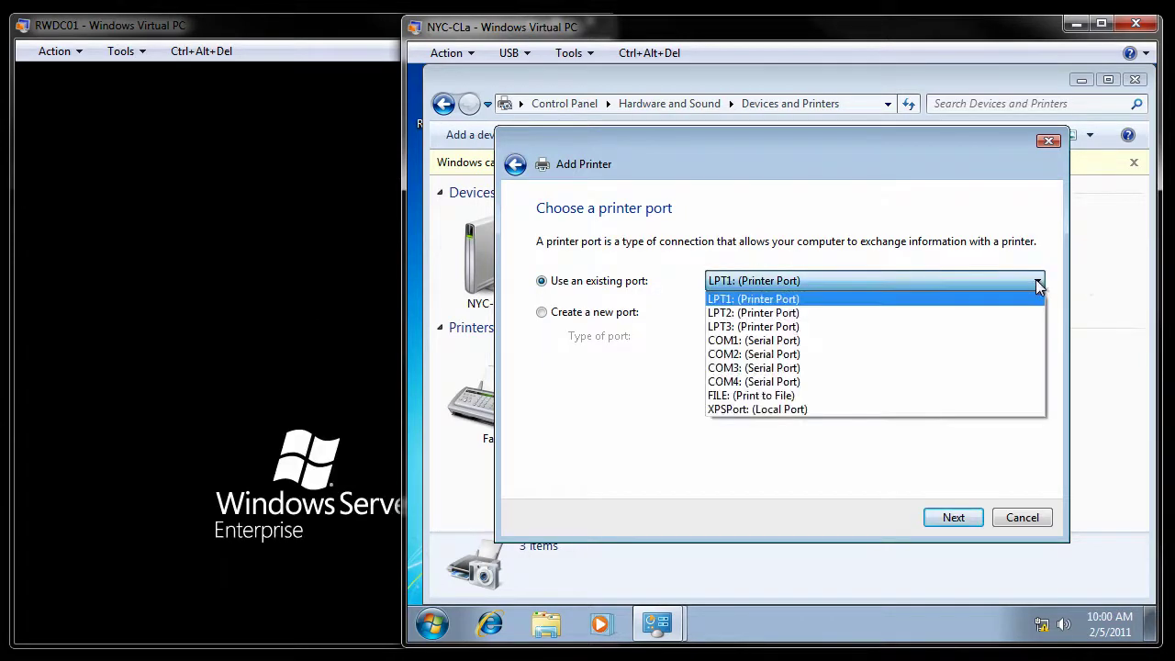
click(979, 317)
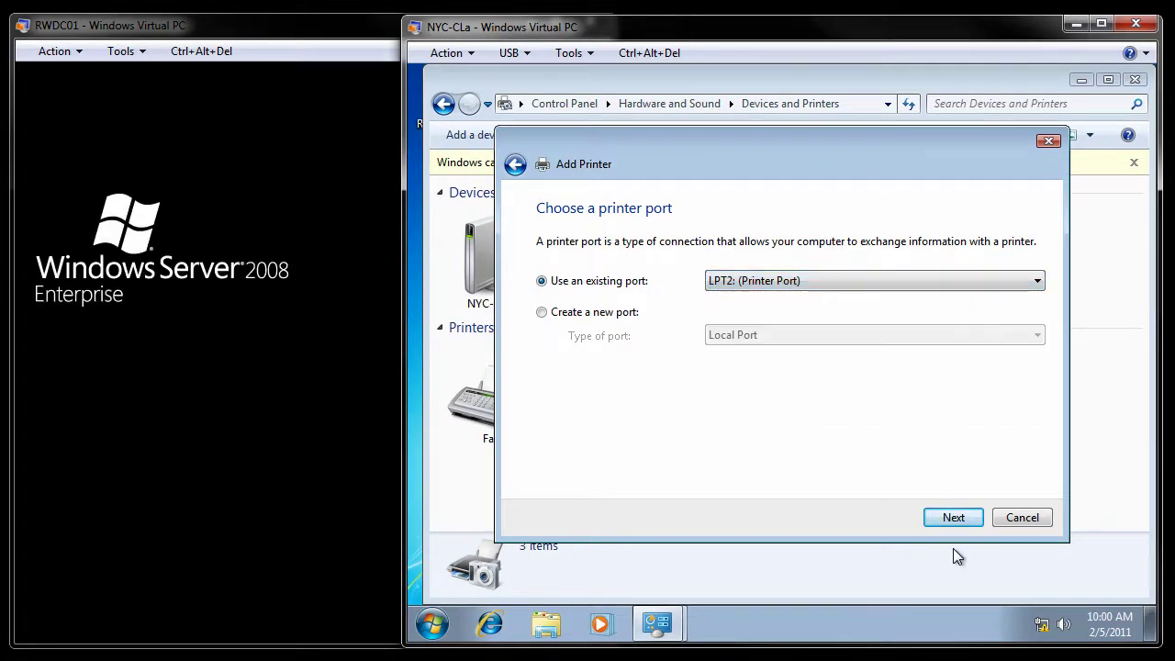
click(955, 518)
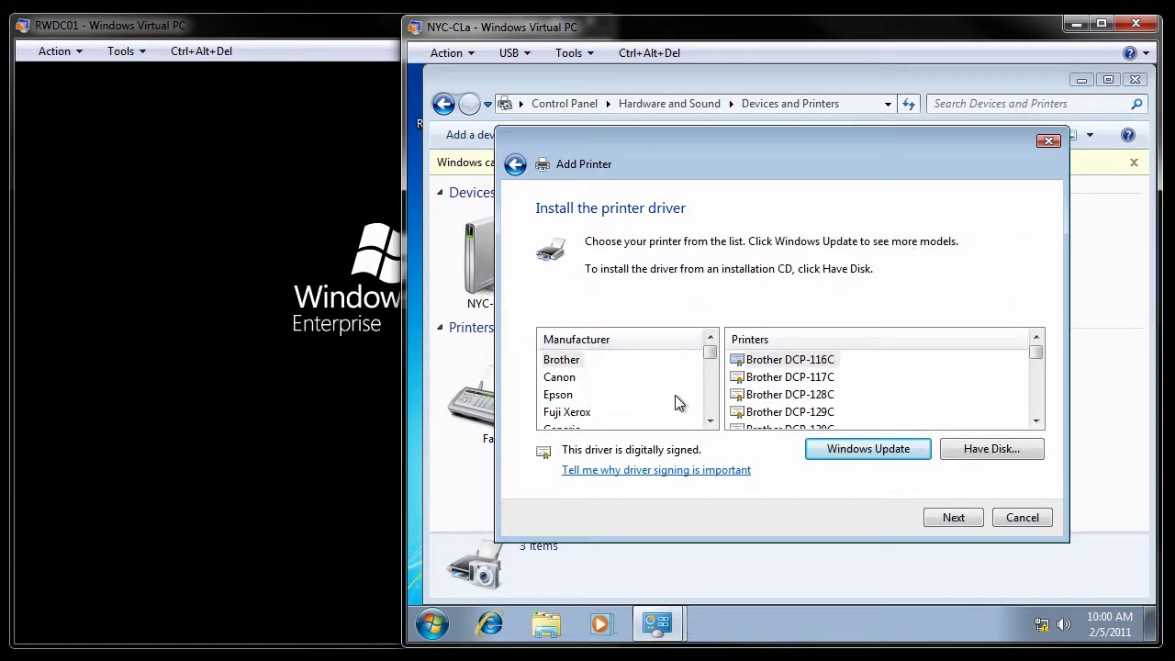
Step: Choose the HP LaserJet 5200 Series PCL 5 driver from manufacturer HP for the new printer
double_click(711, 421)
click(710, 422)
double_click(711, 422)
click(552, 377)
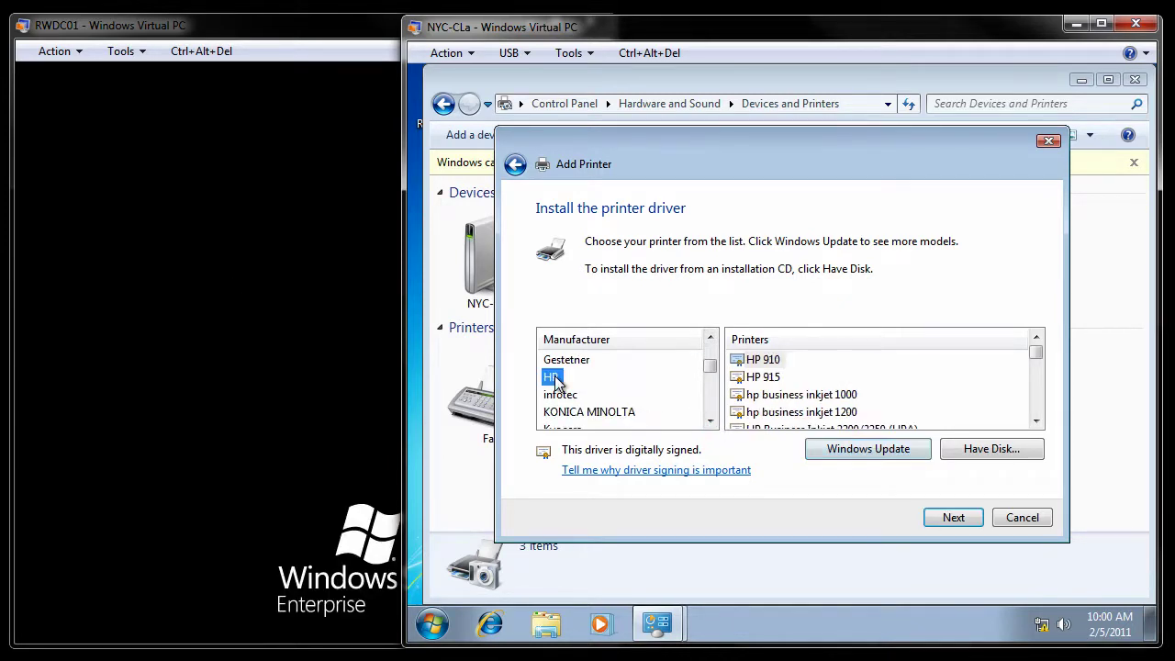
click(1037, 422)
click(1035, 418)
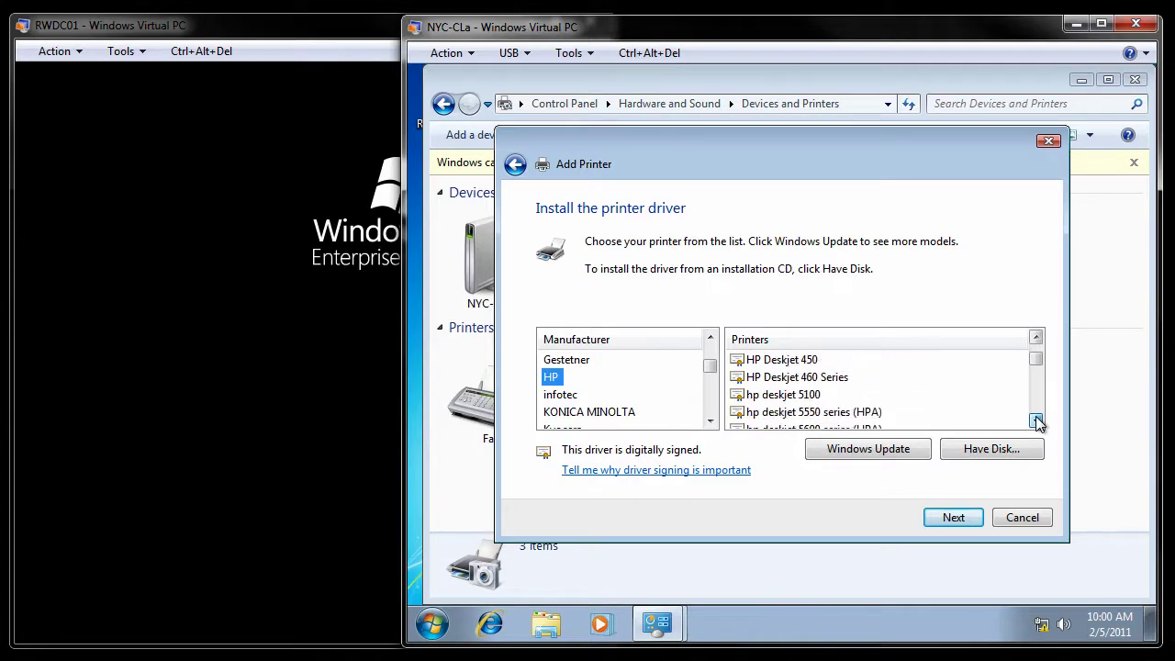
drag(1036, 418, 1035, 417)
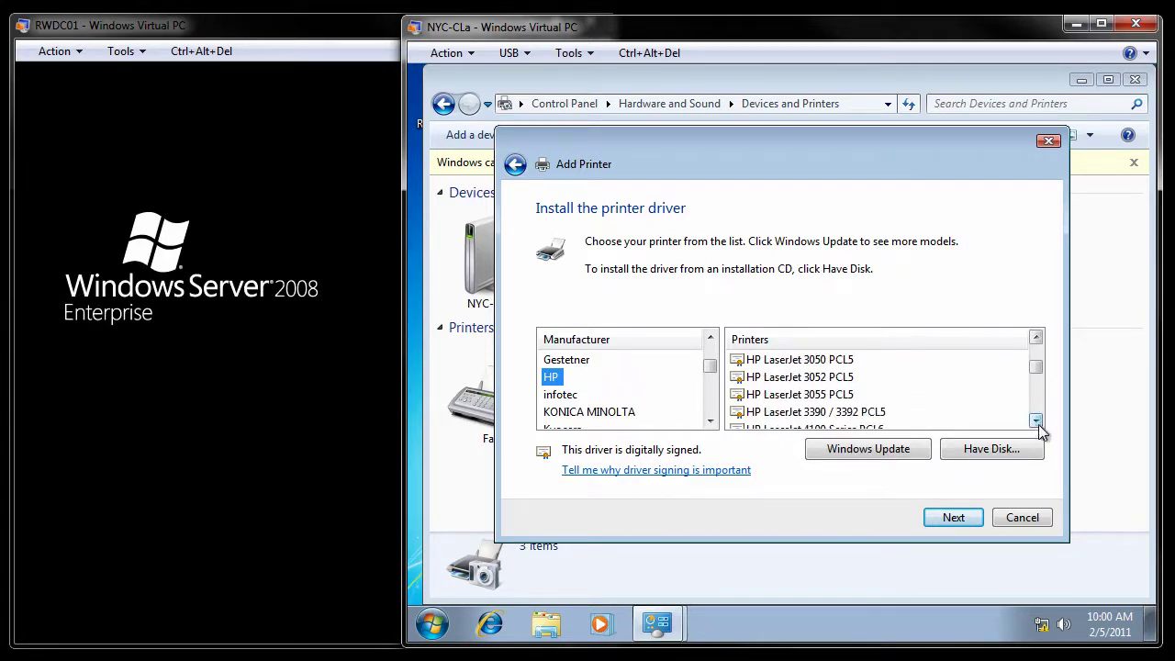
click(1036, 420)
click(1035, 419)
click(1036, 419)
click(1036, 420)
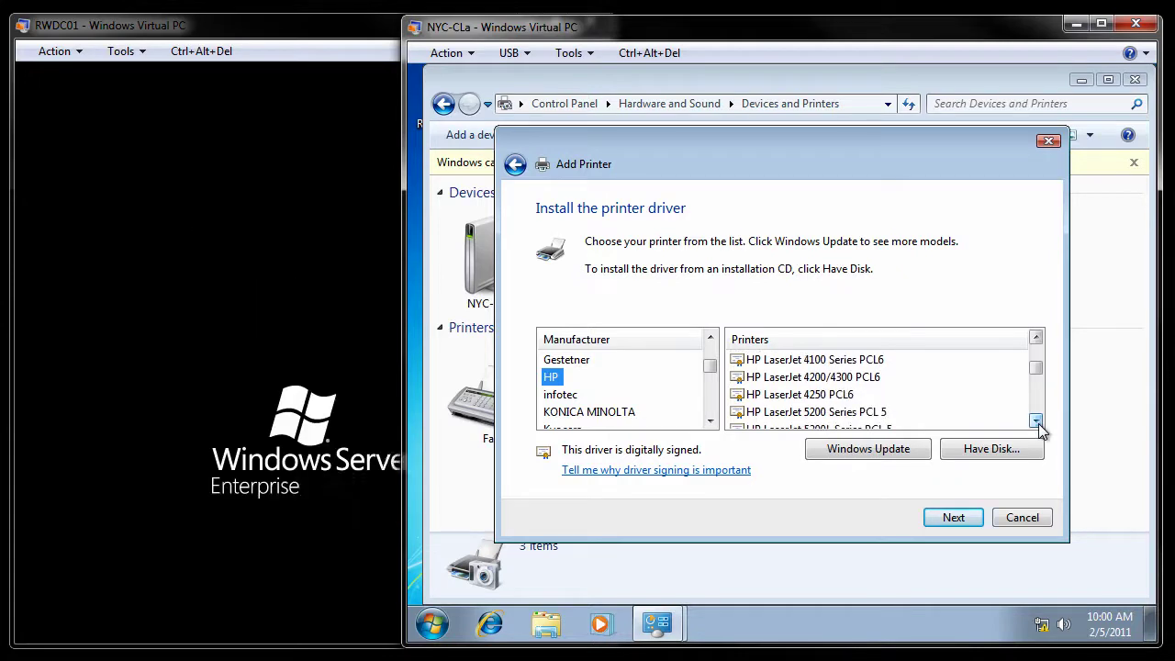
click(1035, 420)
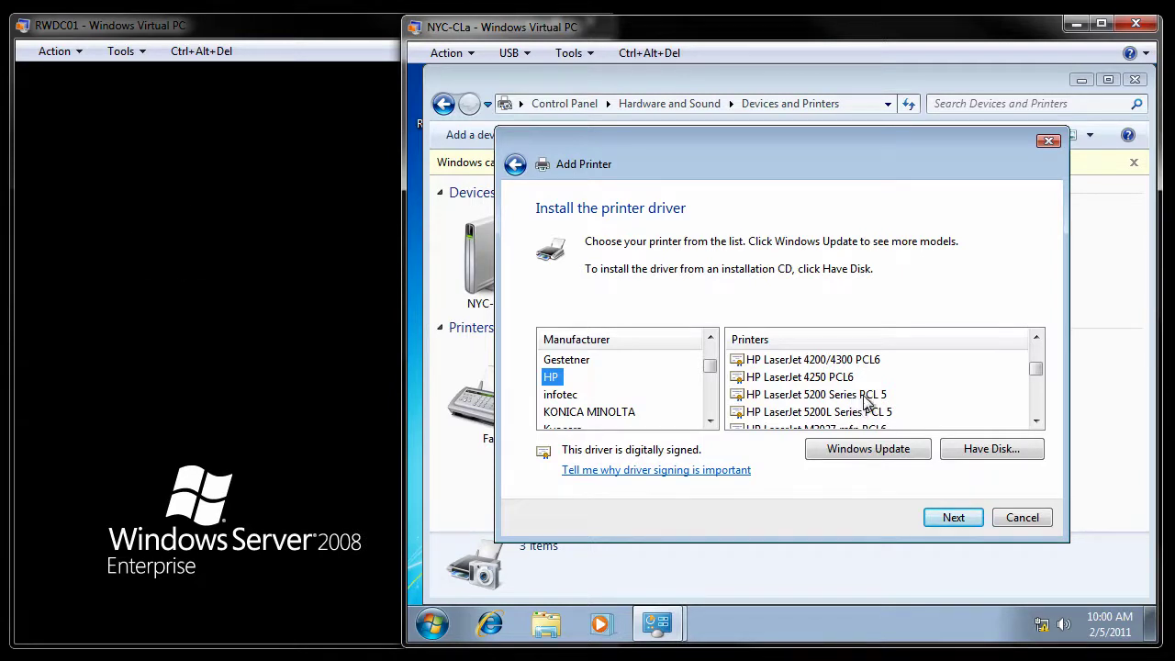
click(868, 397)
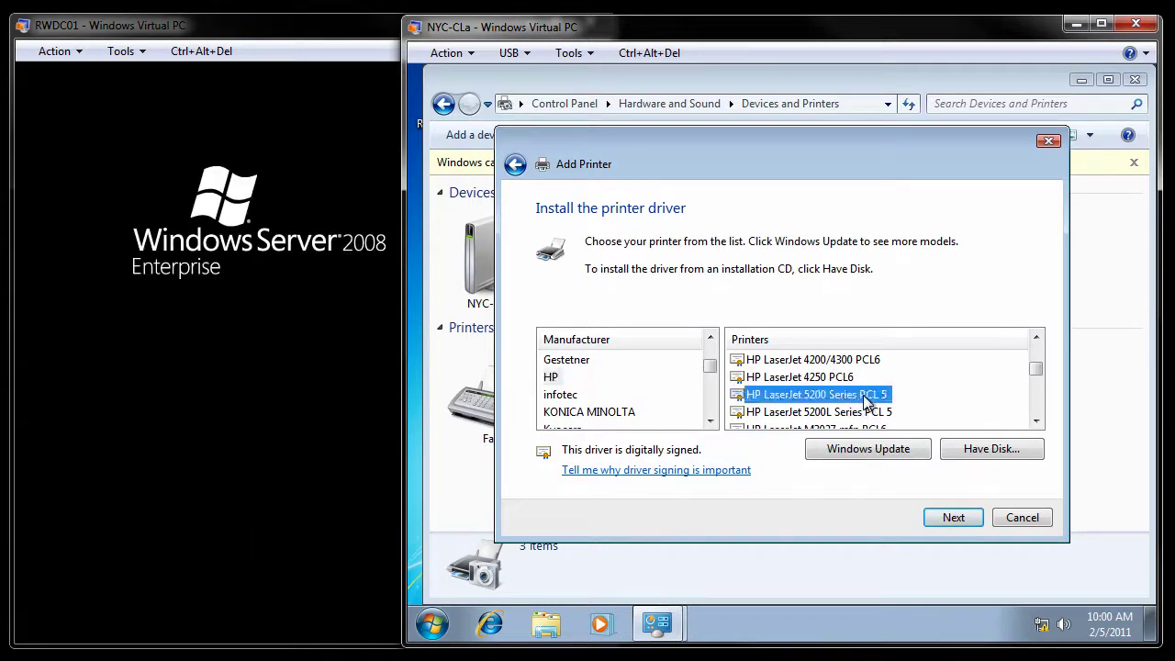
click(967, 519)
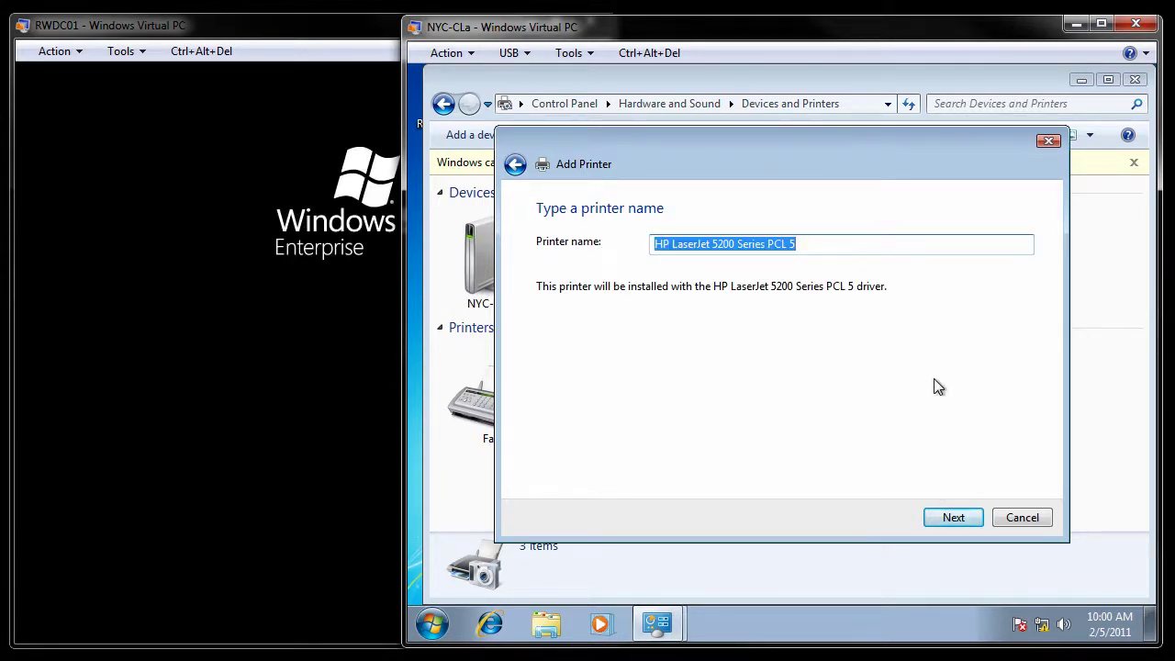
Step: Name the new printer HPLJ5200 and install it
text(H)
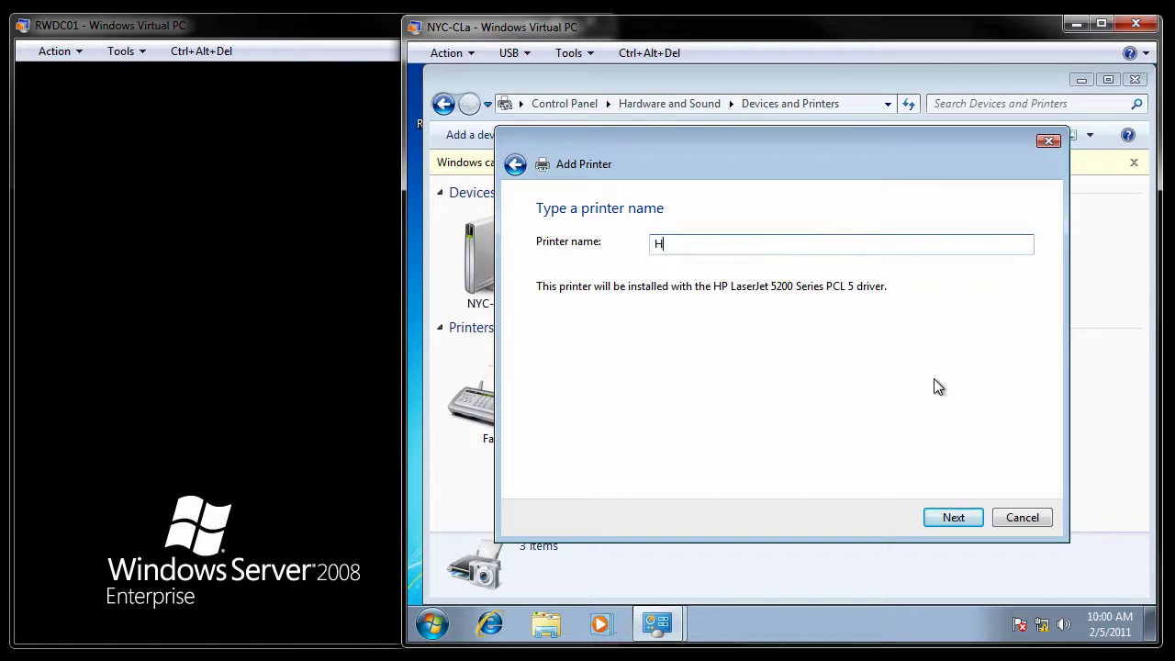
text(PL)
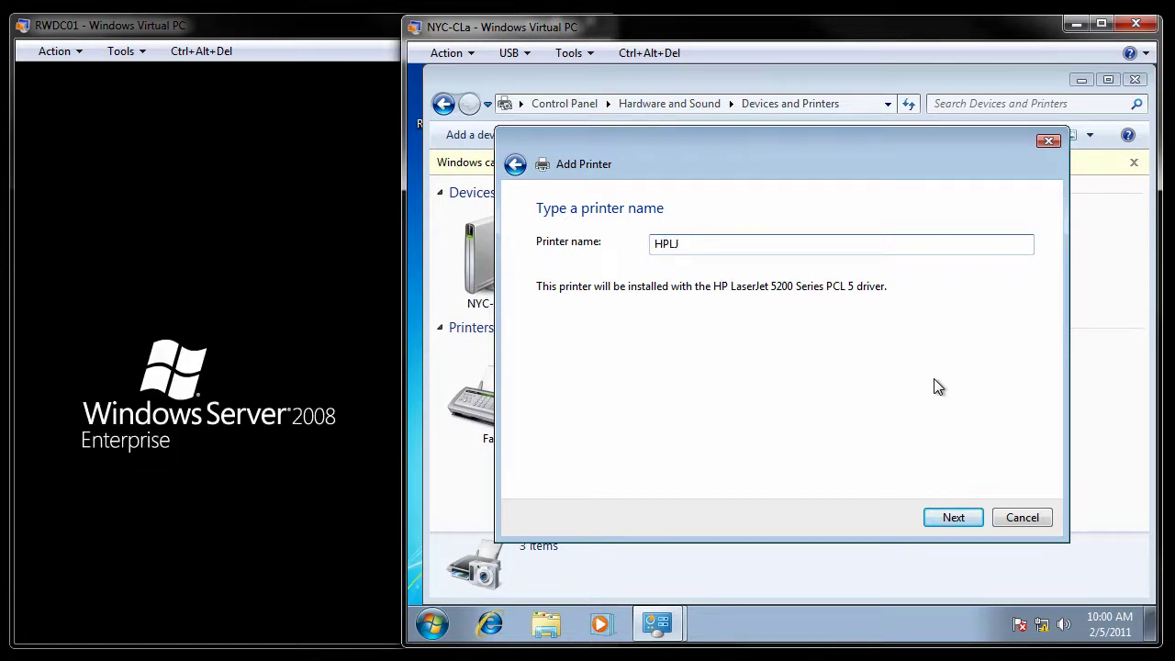
text(J52)
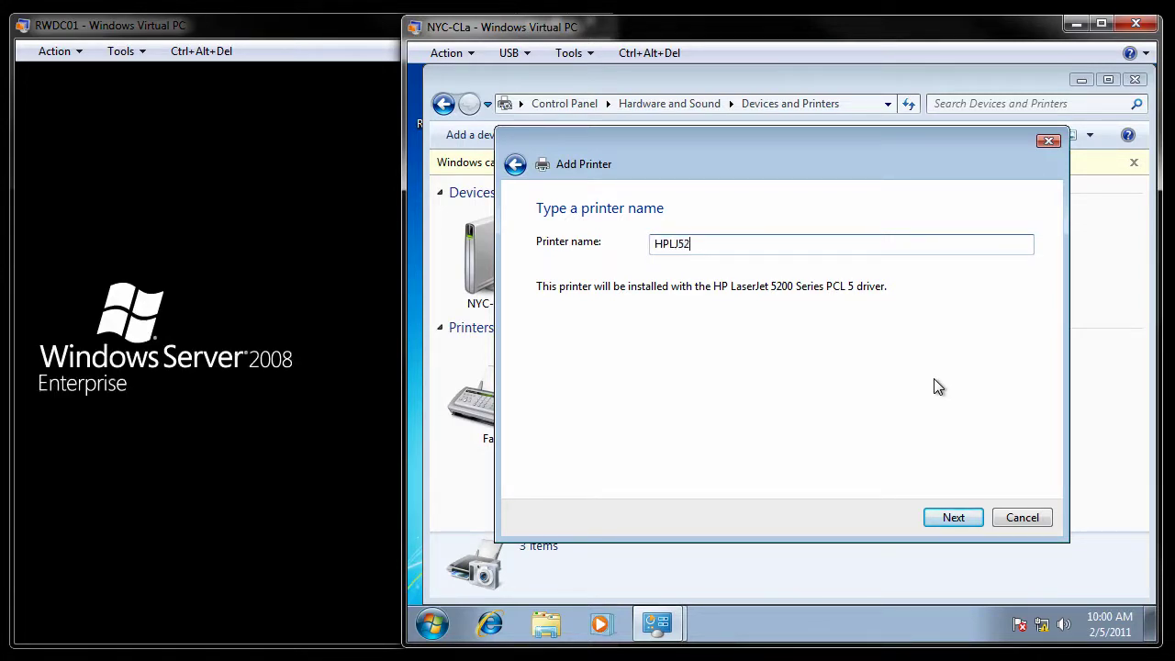
text(00)
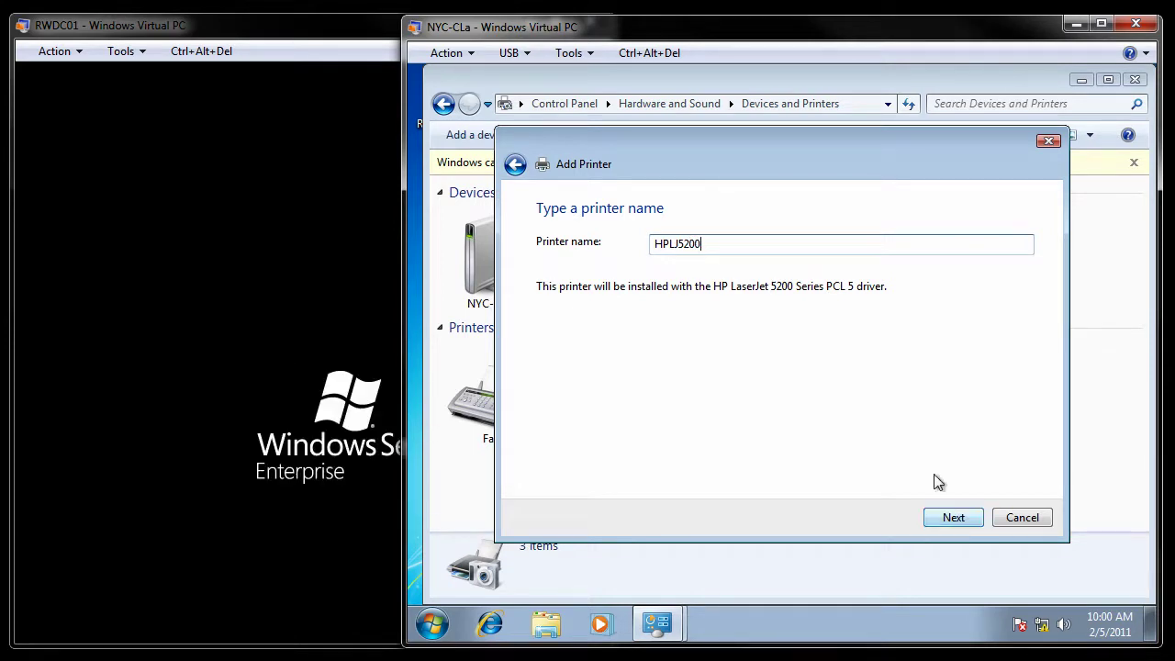
click(957, 518)
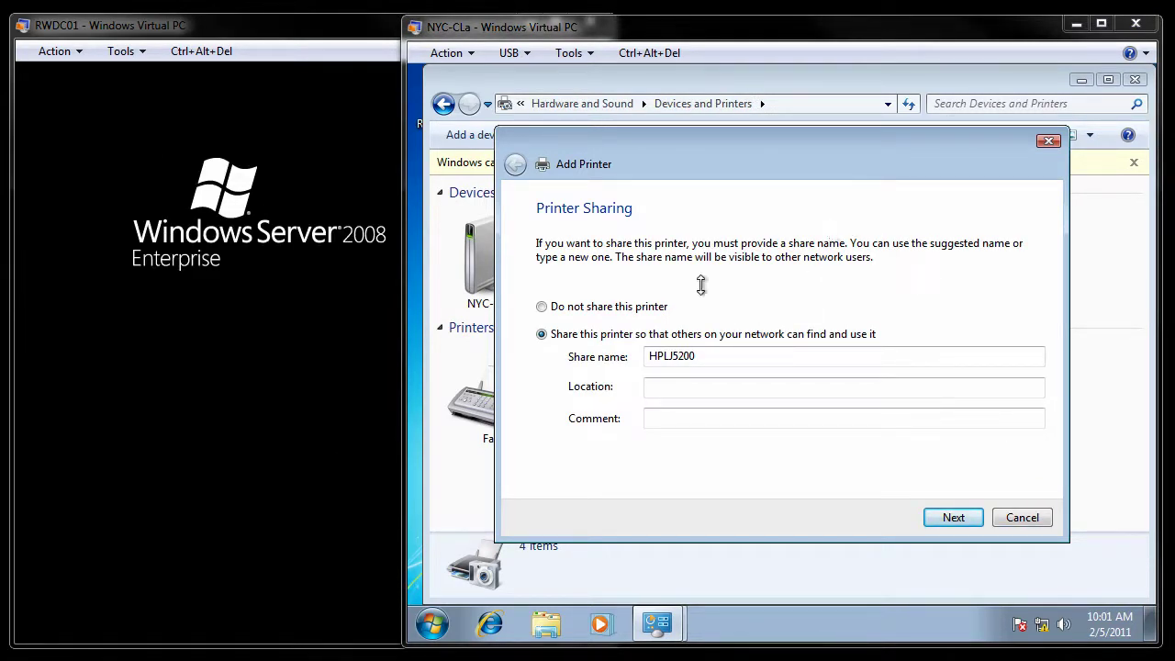
Step: Set the new printer to not be shared and finish the Add Printer wizard without printing a test page
click(543, 310)
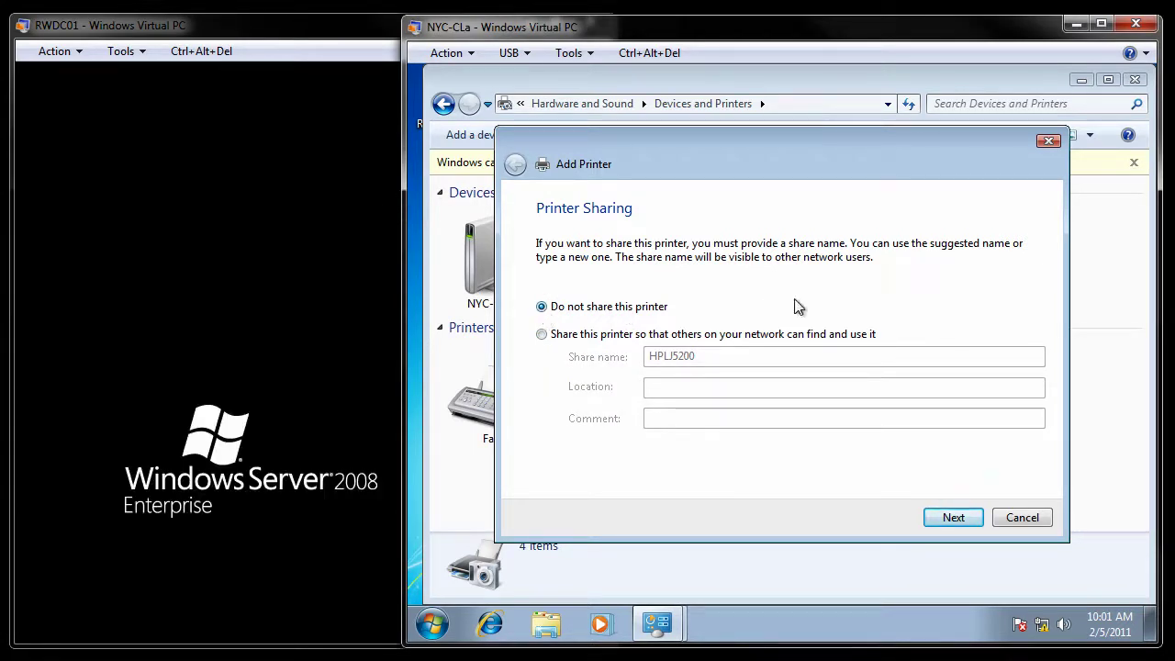
click(955, 518)
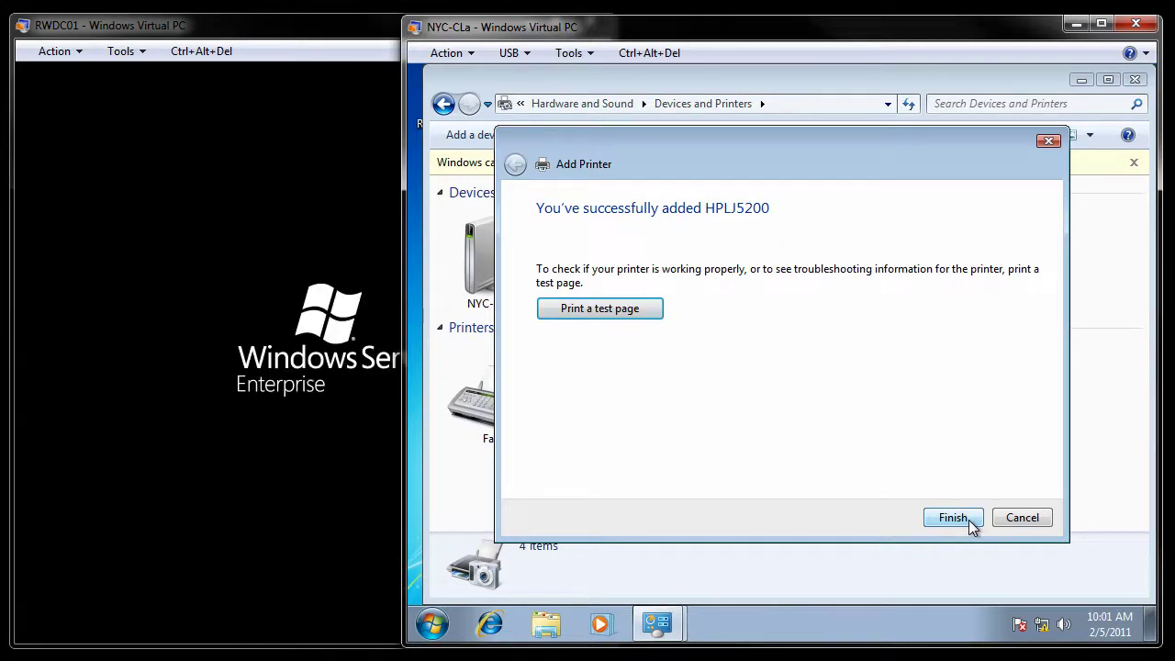
click(970, 521)
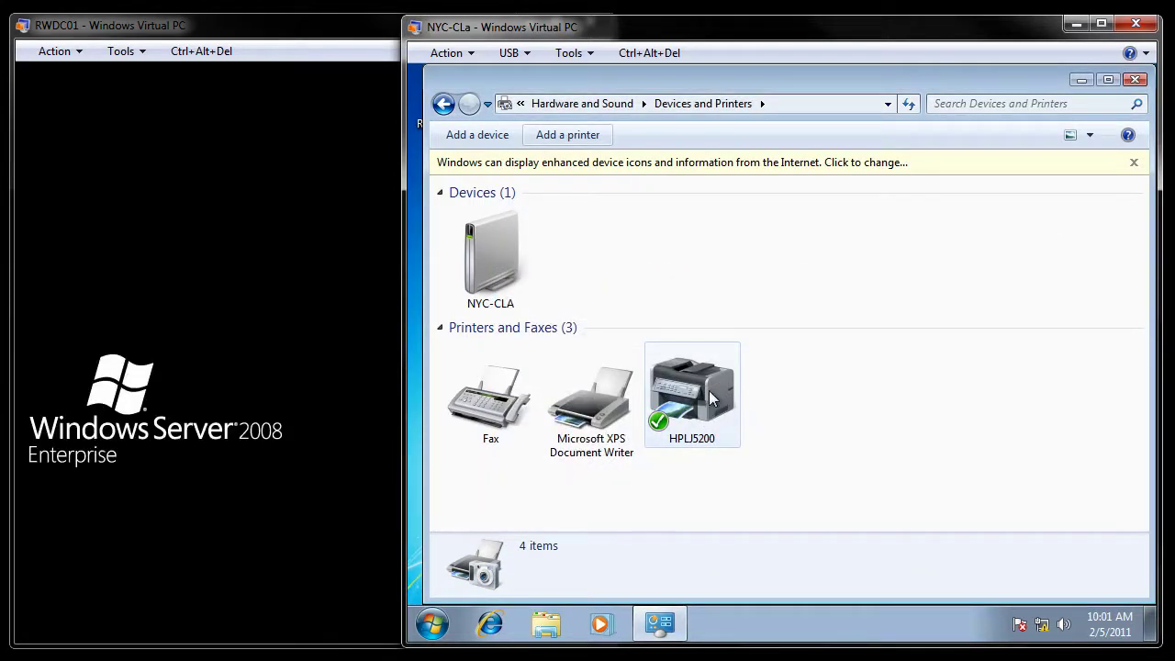
Step: Share the HPLJ5200 printer through its printer properties, keeping HPLJ5200 as the share name
mouse_move(712, 396)
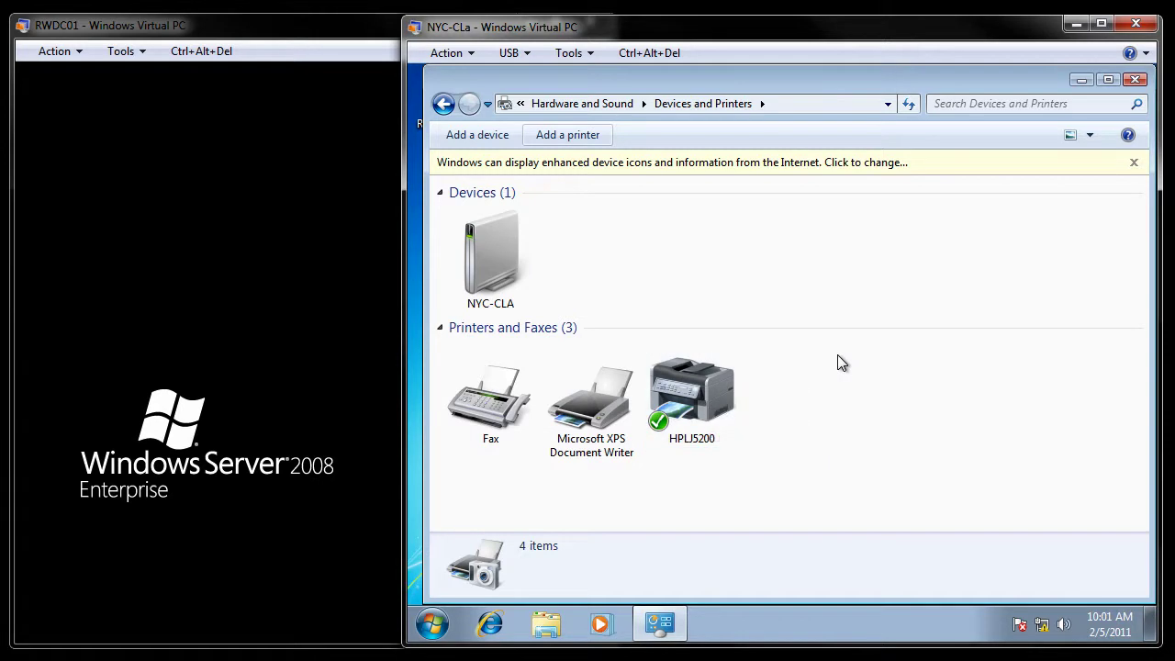
right_click(694, 402)
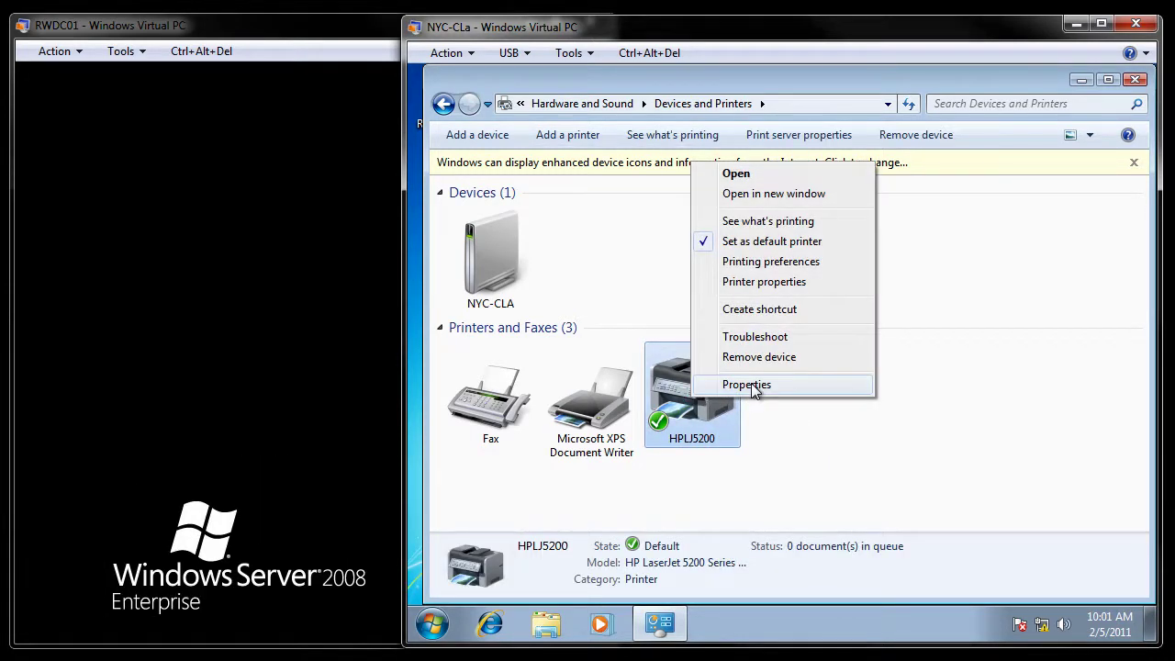
click(776, 285)
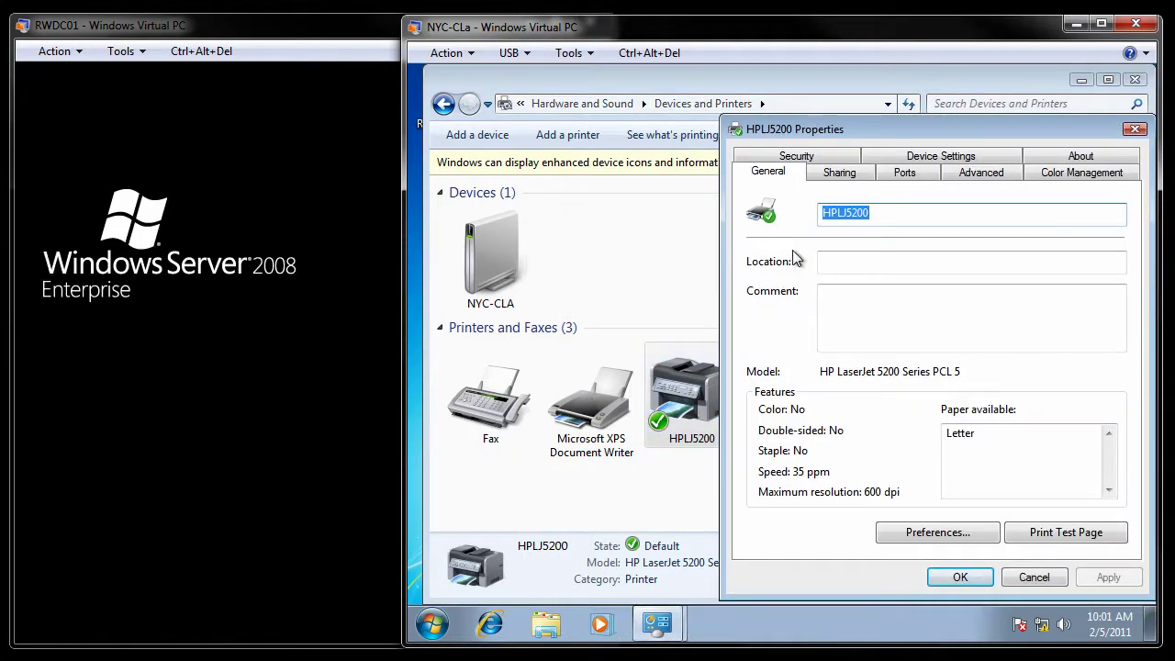
drag(875, 138, 697, 117)
click(665, 153)
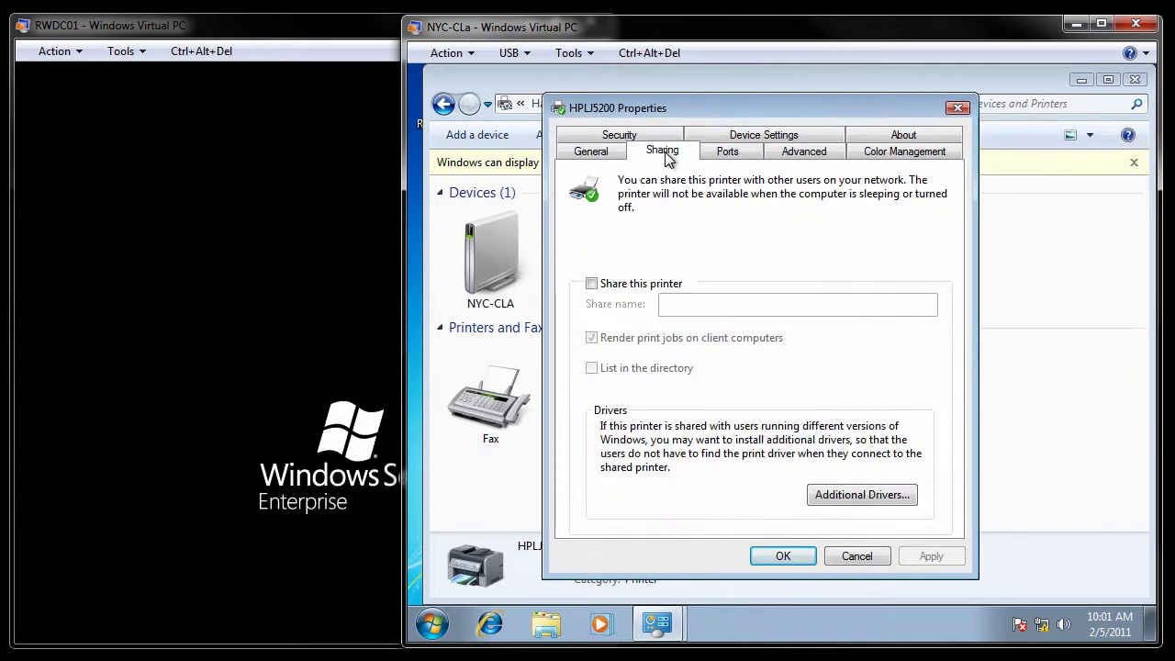
click(591, 283)
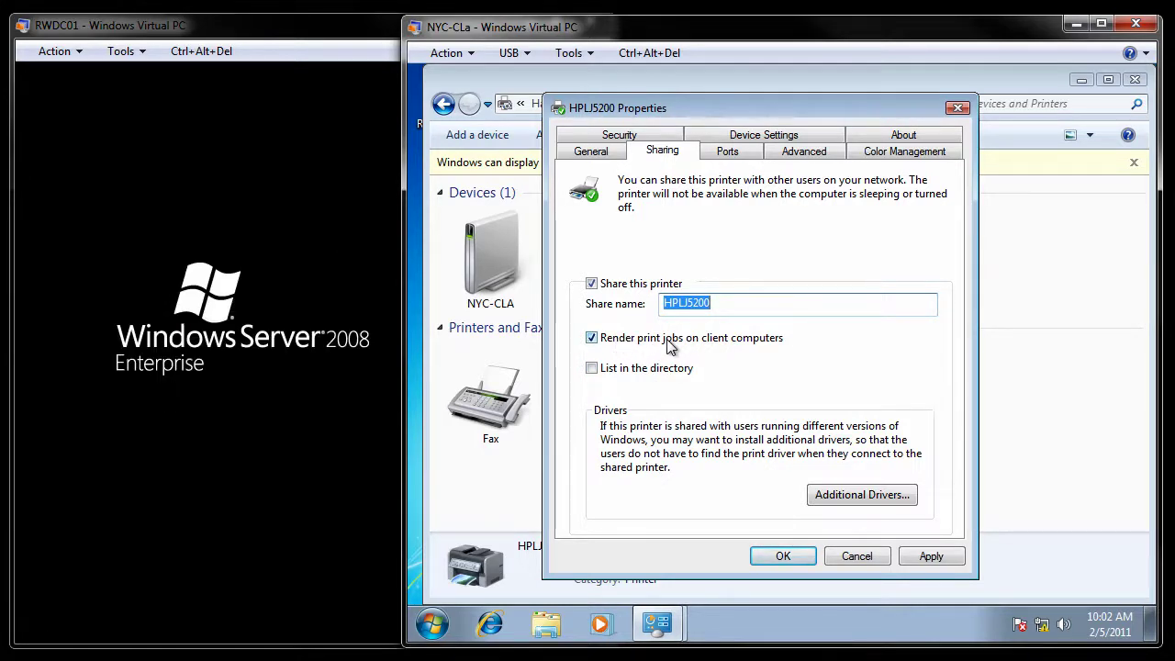
click(781, 556)
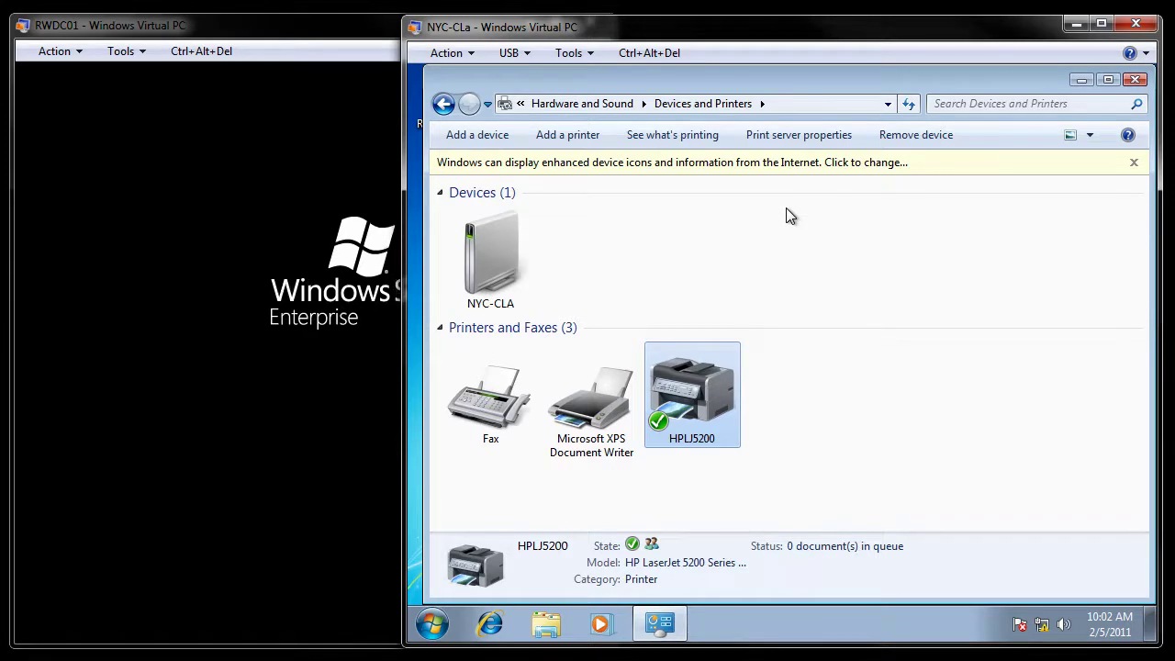
Step: Set the HPLJ5200 printer's availability to 8:00 AM to 5:00 PM in its advanced printer properties
right_click(692, 397)
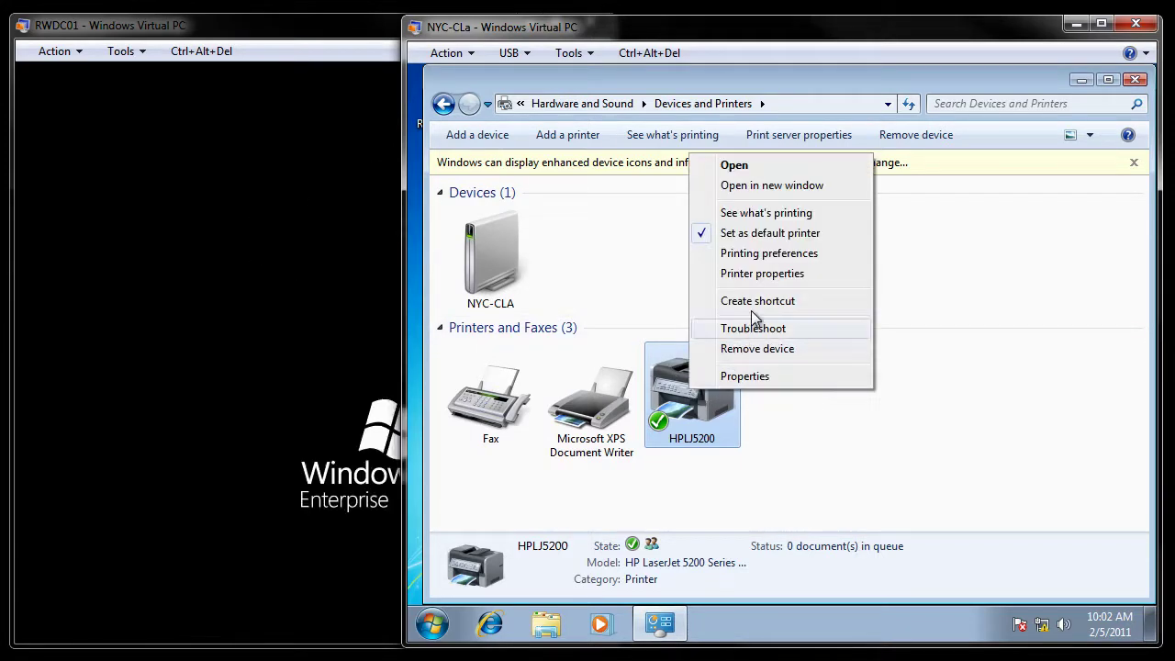
click(785, 275)
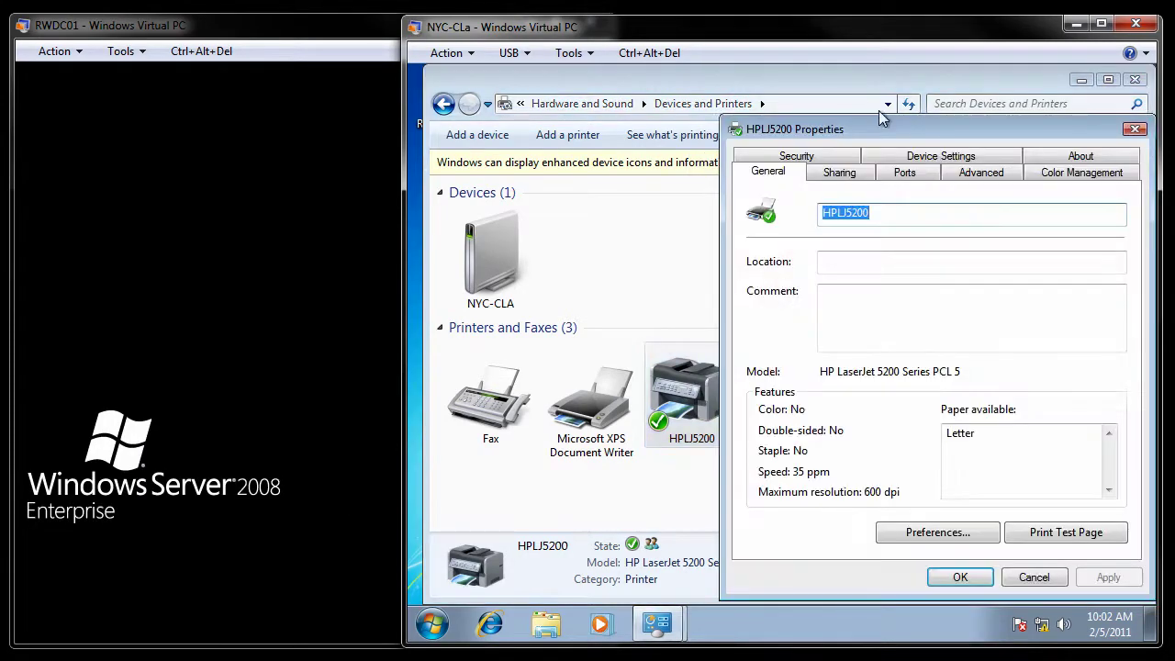
drag(850, 132, 646, 100)
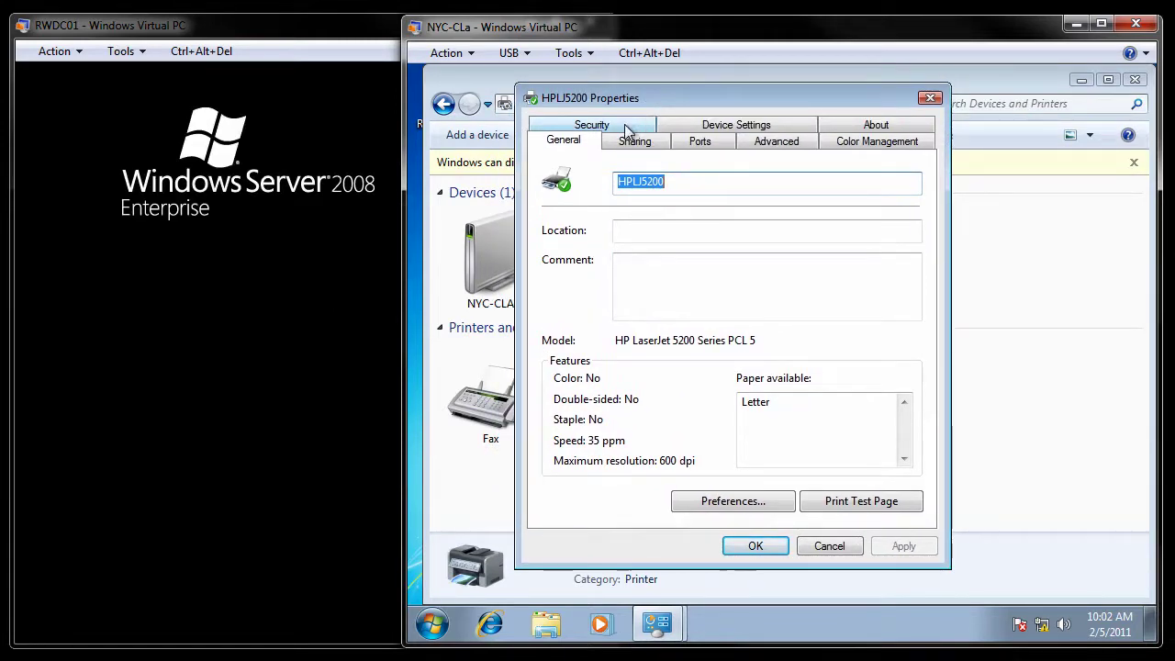
click(779, 143)
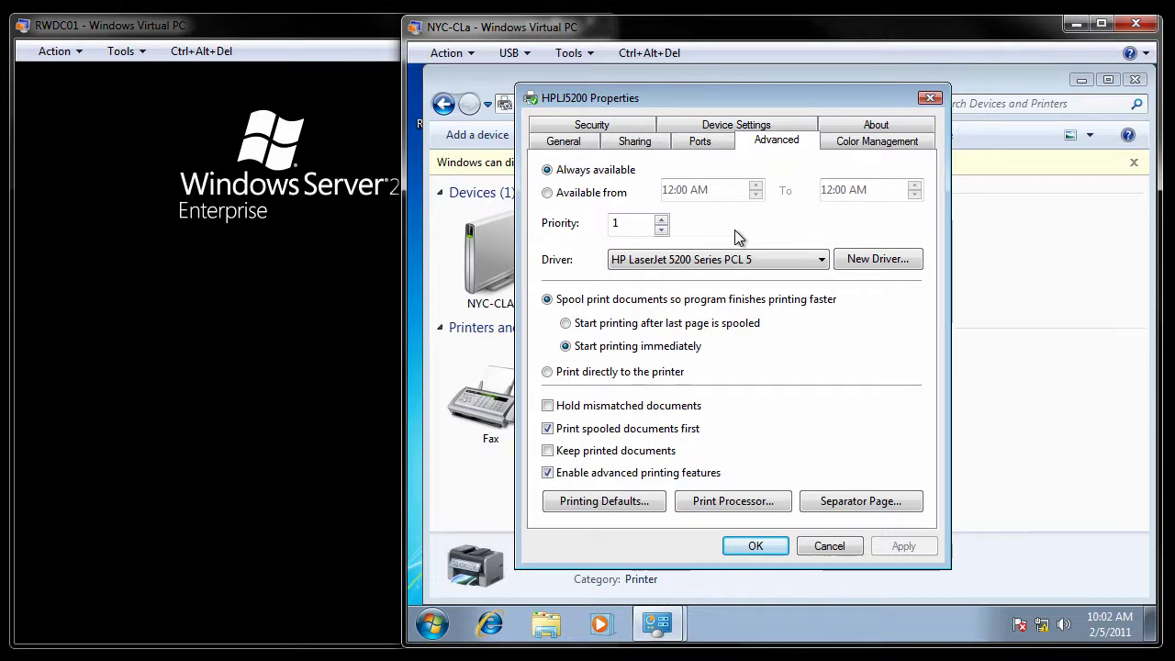
click(547, 194)
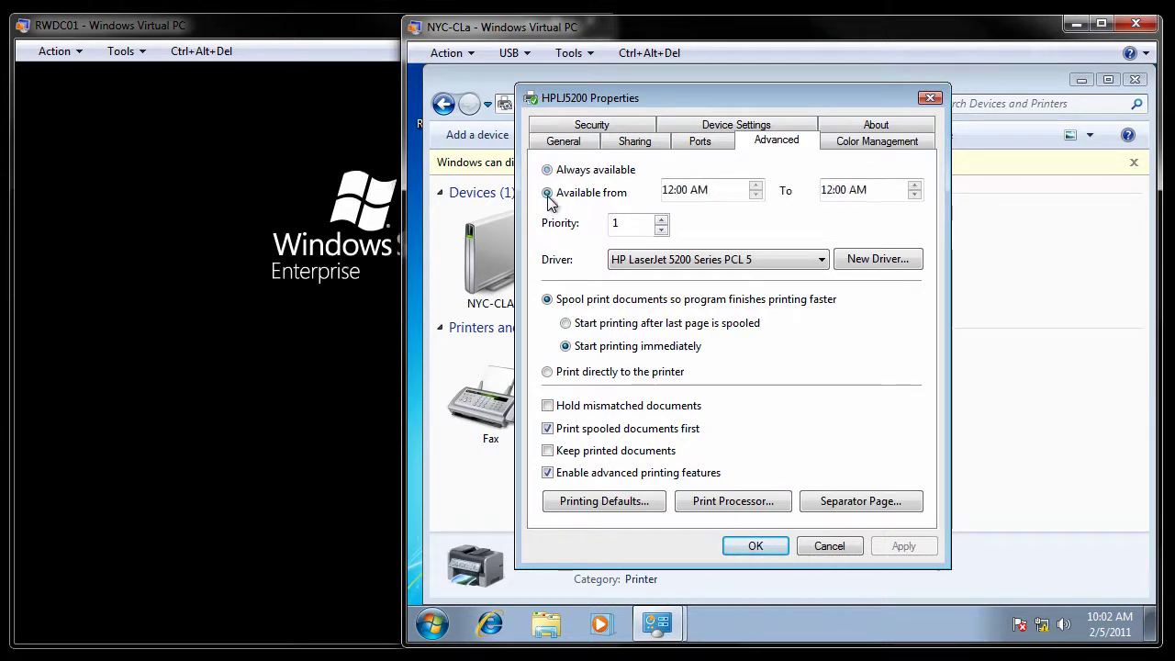
click(755, 186)
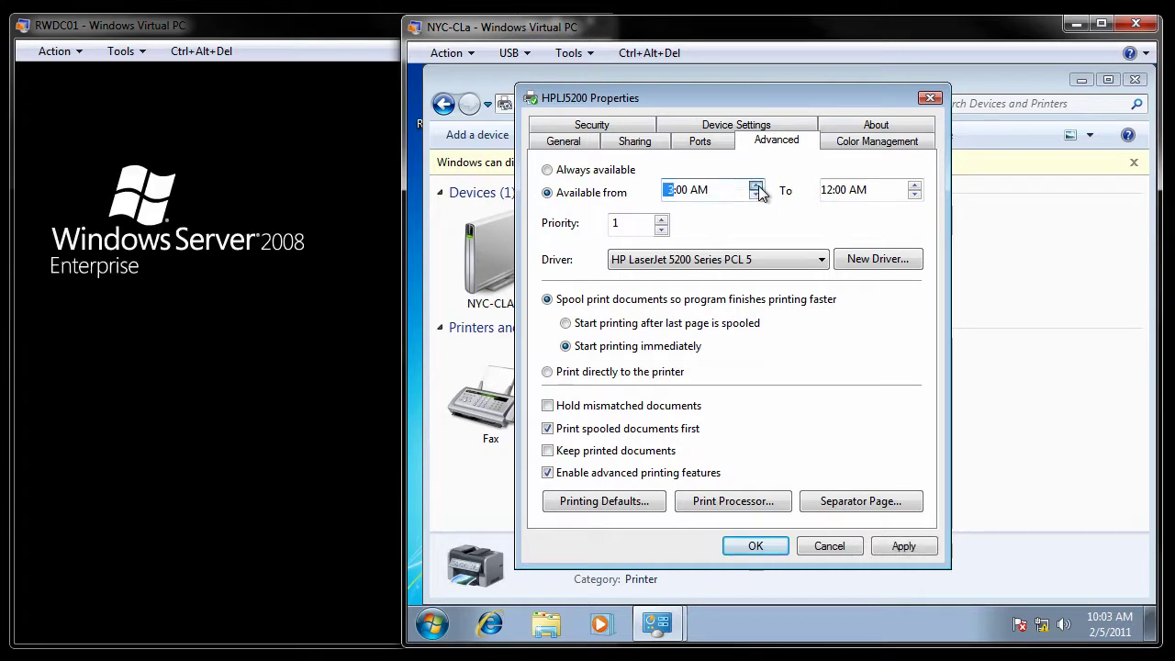
click(756, 185)
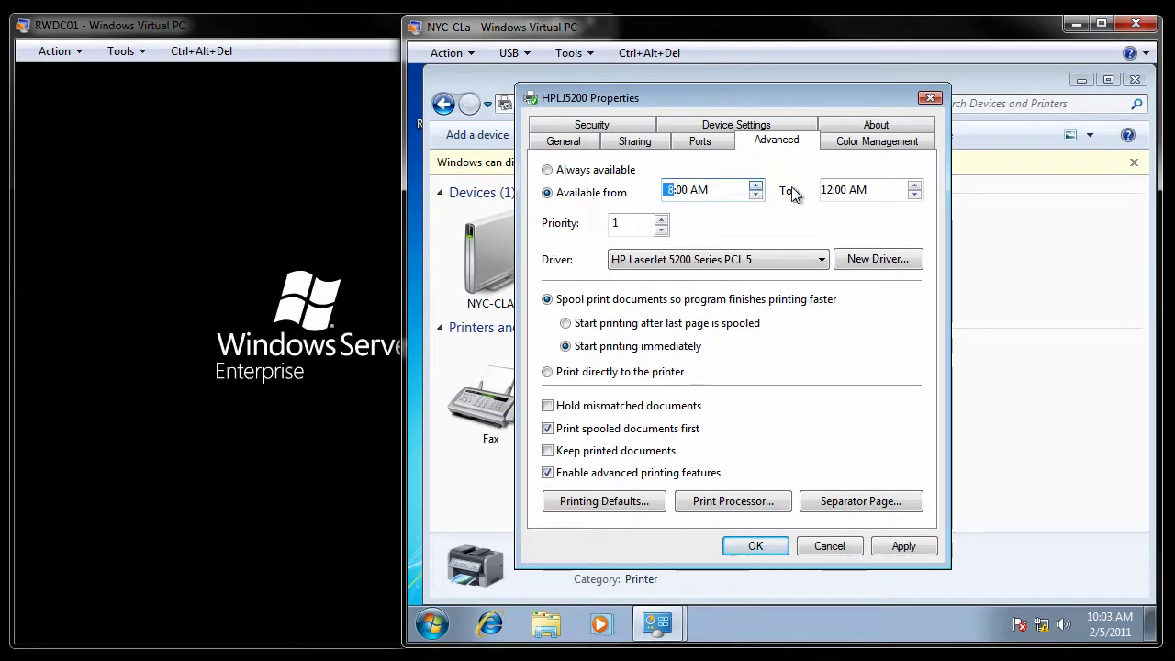
click(915, 195)
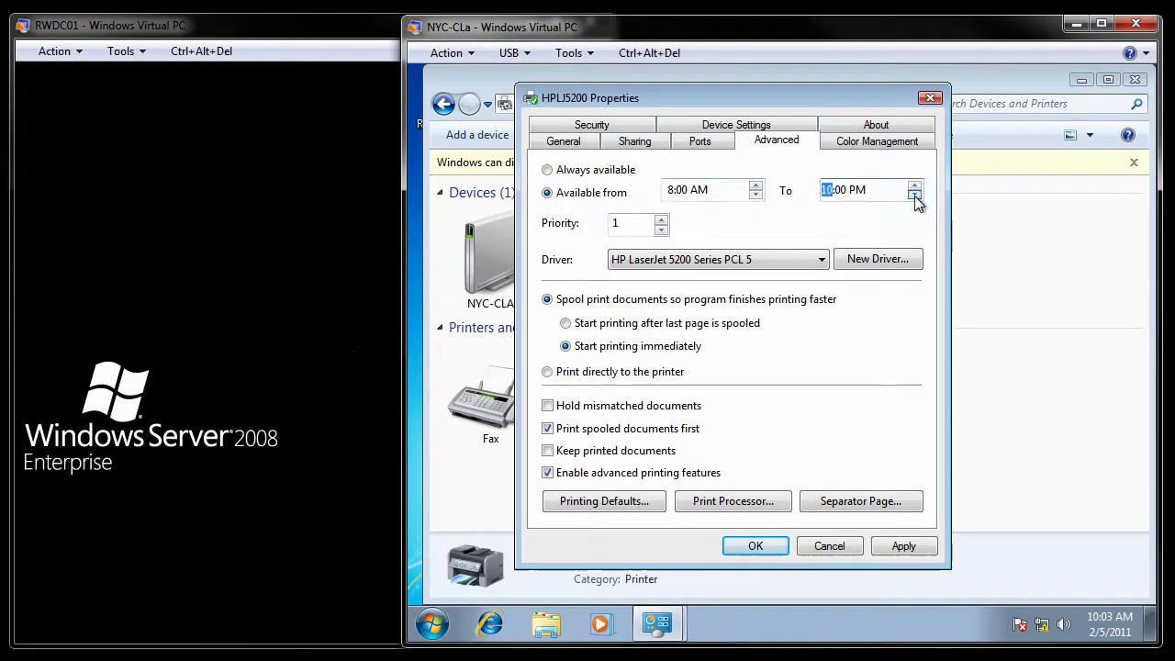
click(914, 196)
click(915, 196)
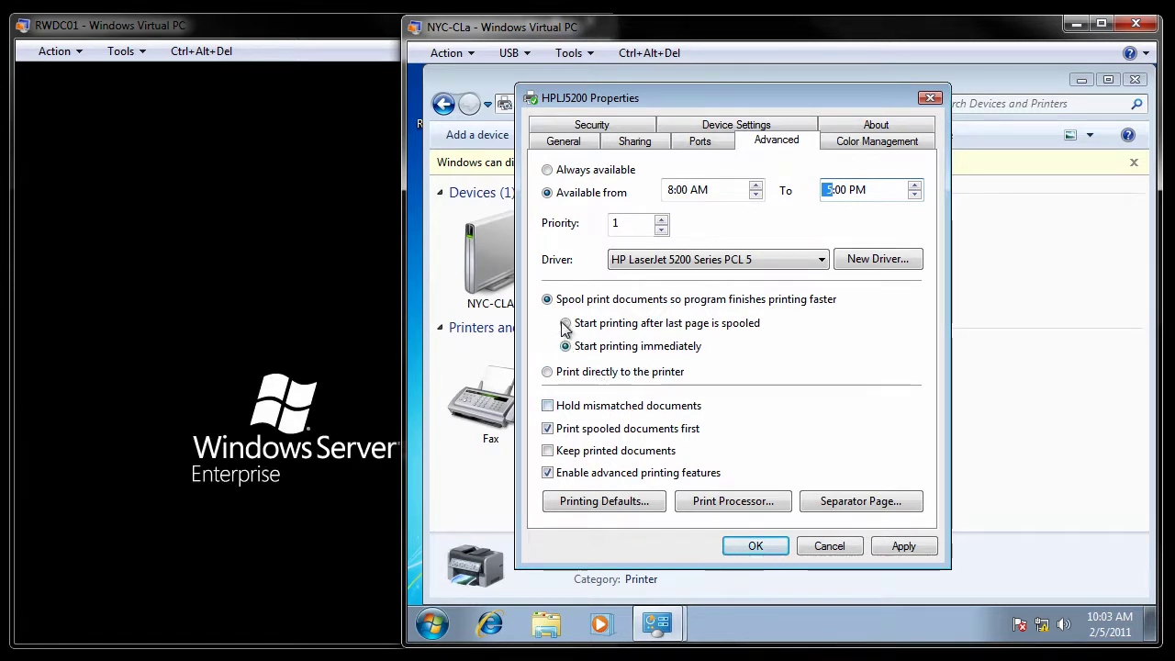
Step: Set the printer to start printing after the last page is spooled and hold mismatched documents, and apply the changes
click(565, 323)
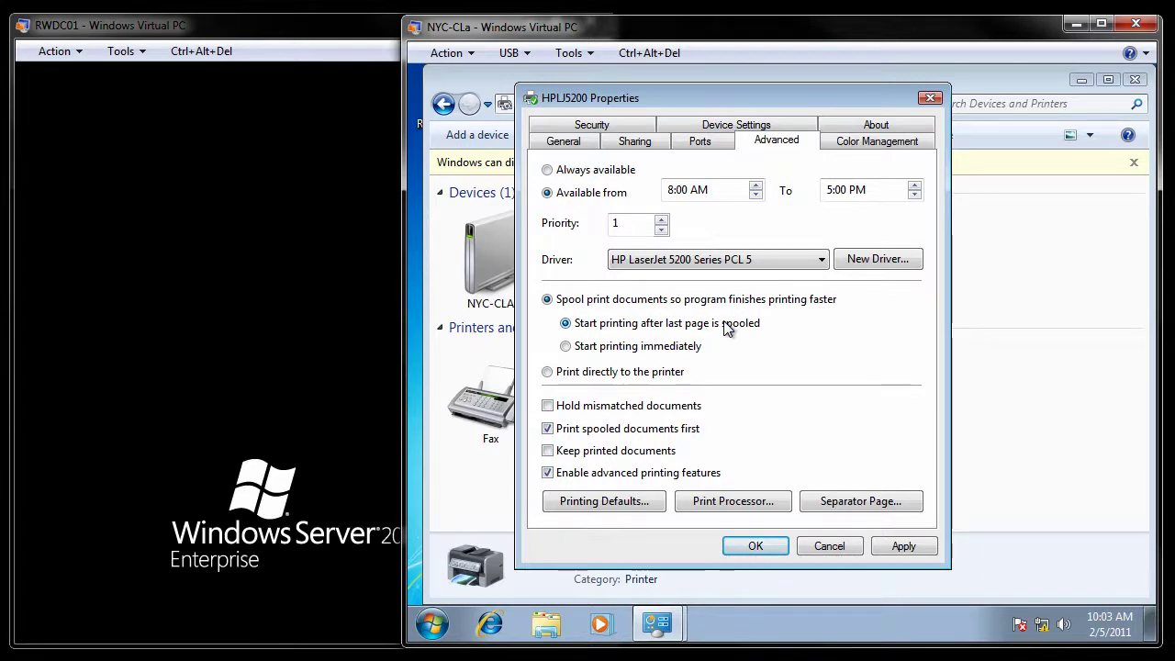
click(547, 405)
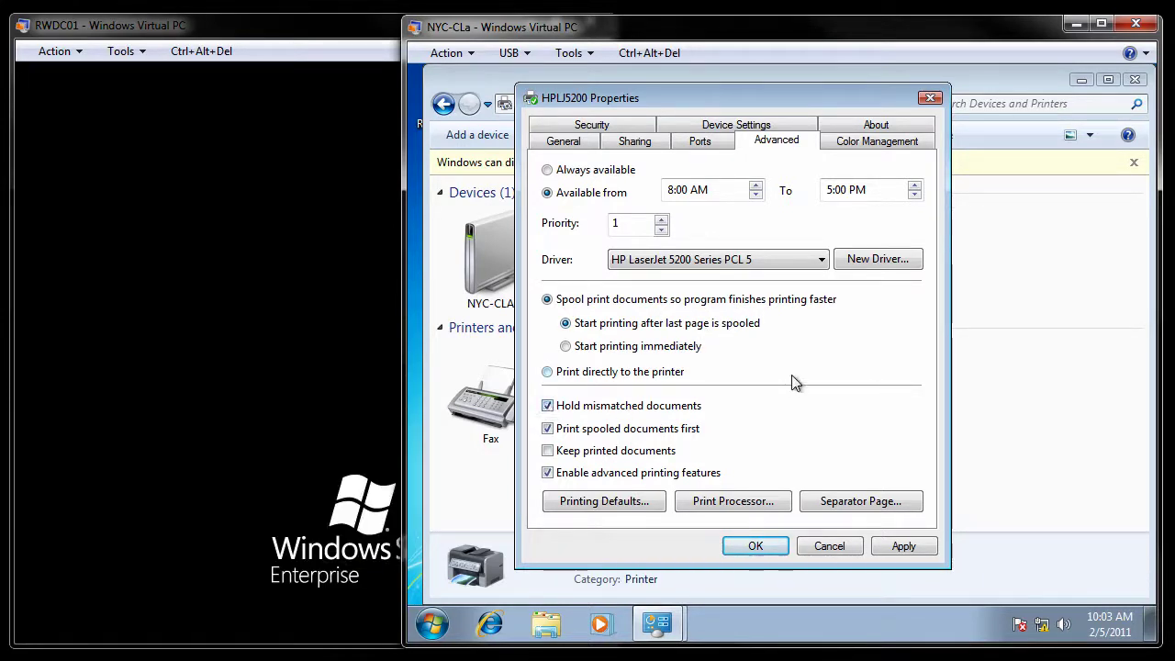
click(921, 549)
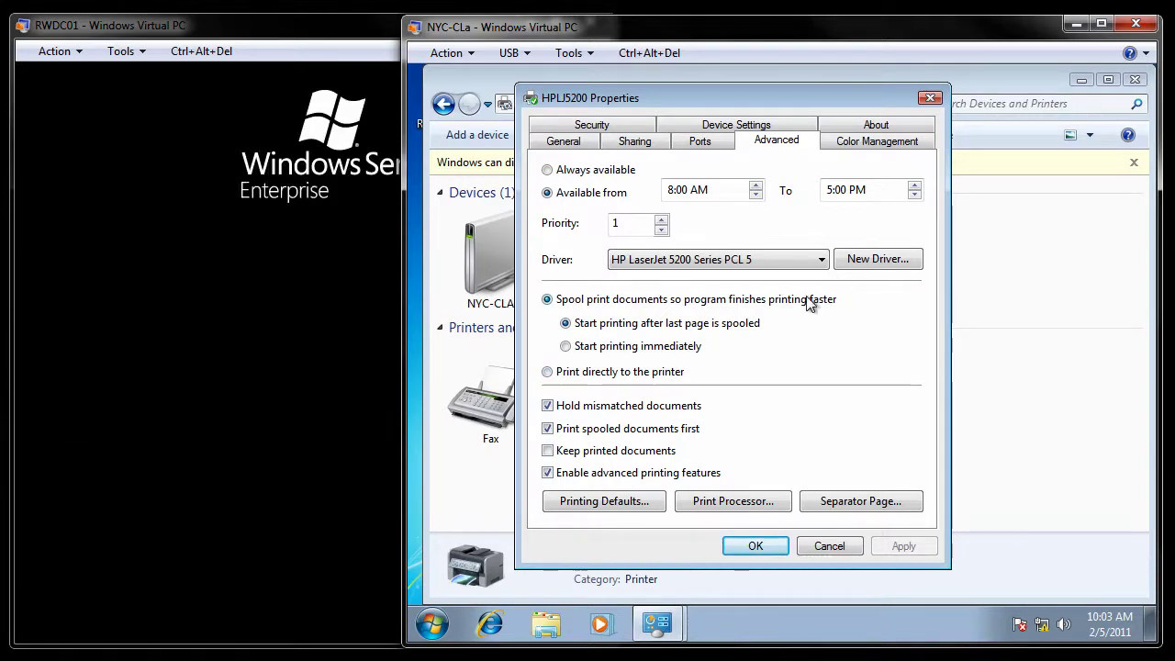
Step: Replace the Everyone group with Domain Users in the printer's security permissions, allowing Print, and save the printer properties
click(614, 126)
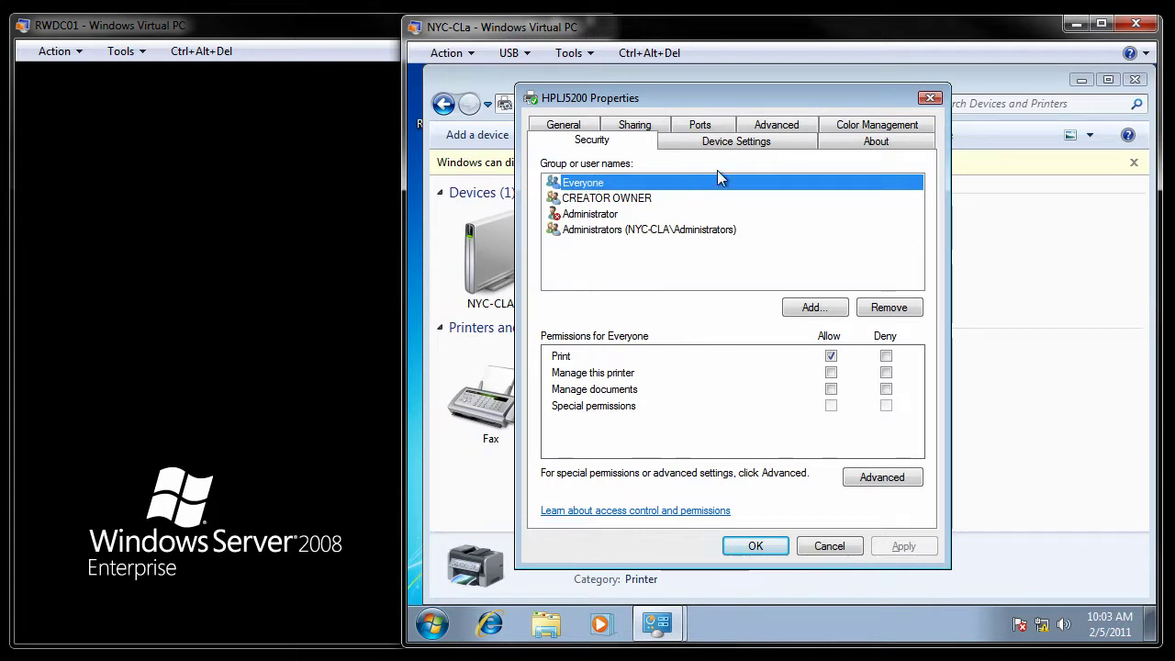
click(886, 313)
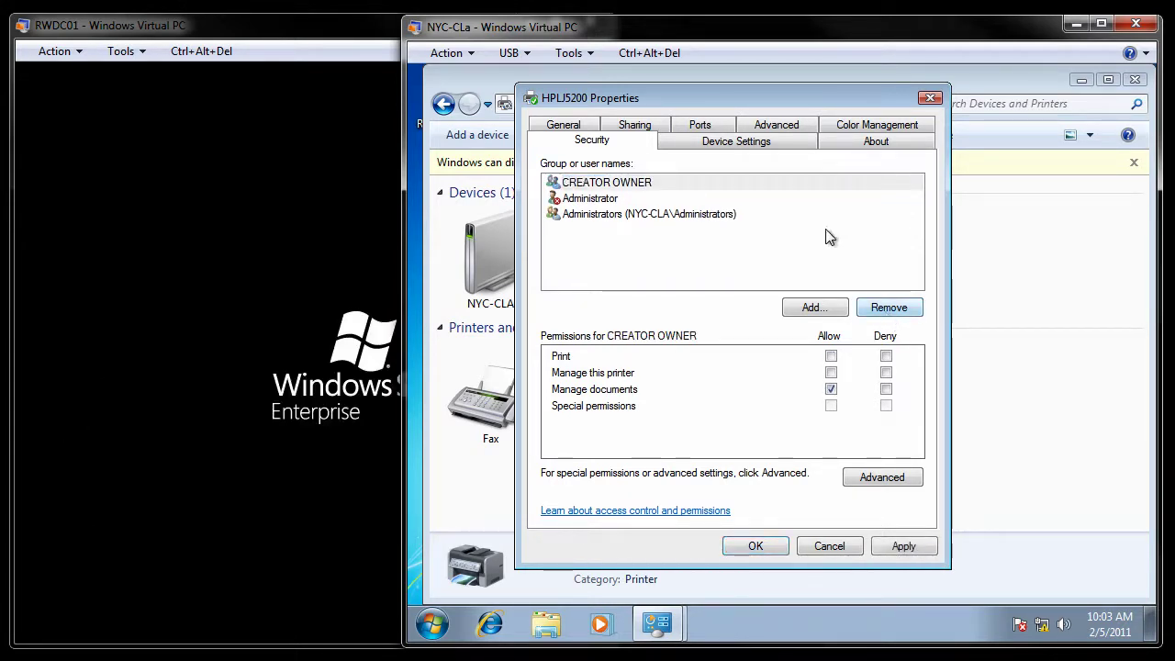
click(821, 306)
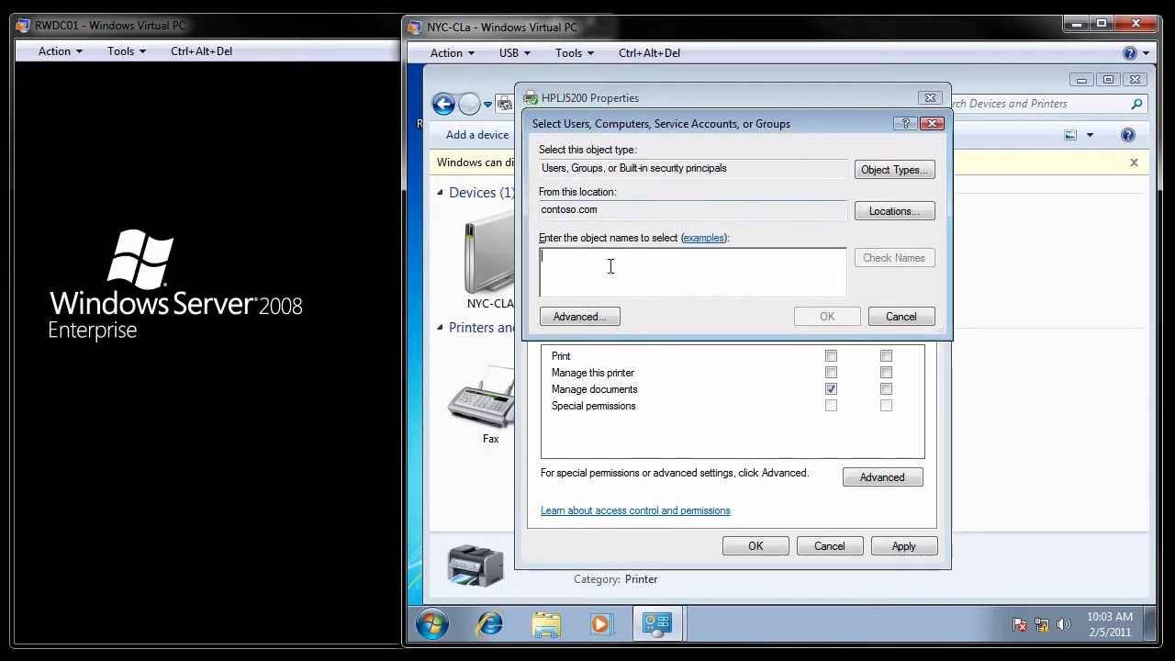
text(Domain Users)
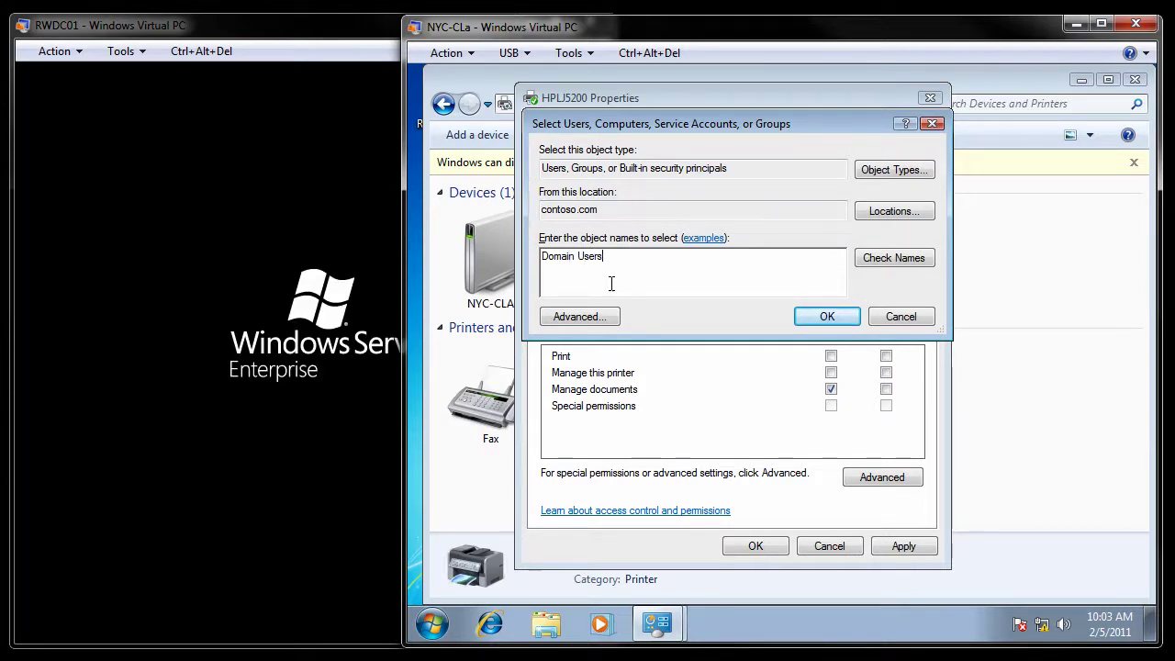
click(899, 260)
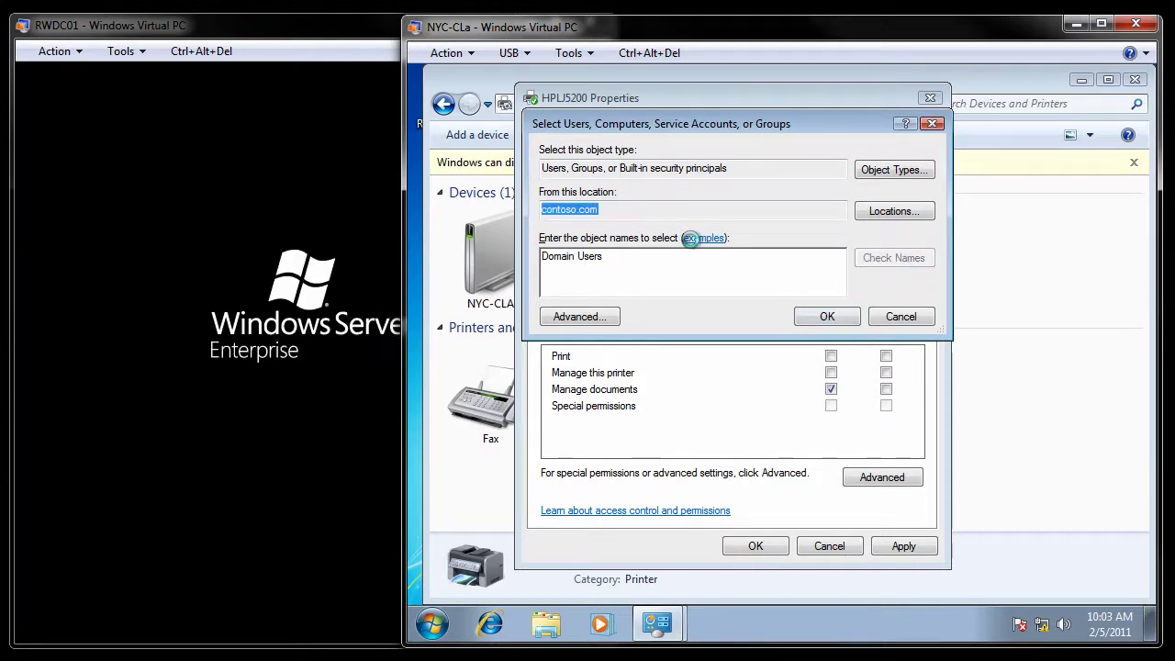
click(847, 322)
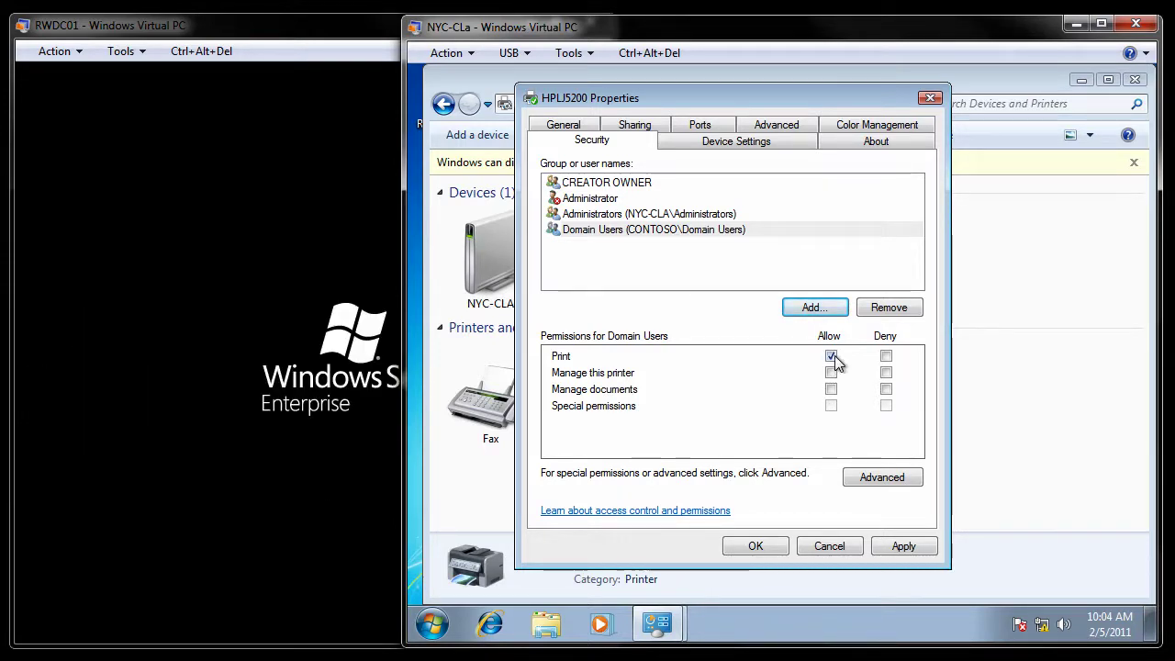
click(689, 230)
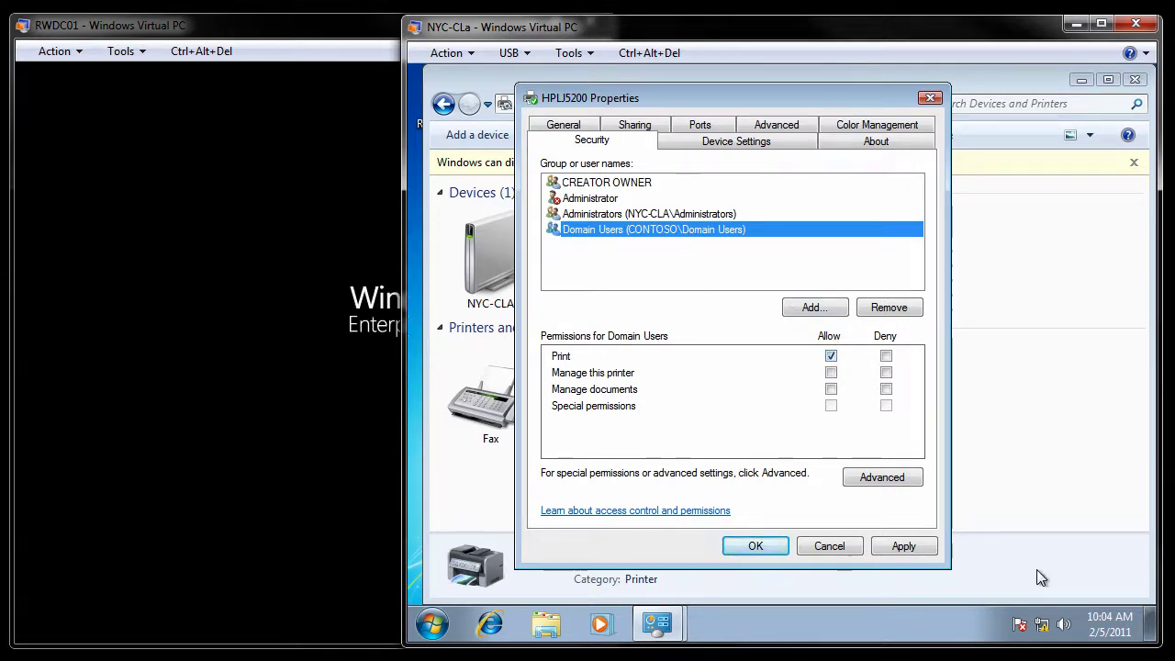
click(905, 547)
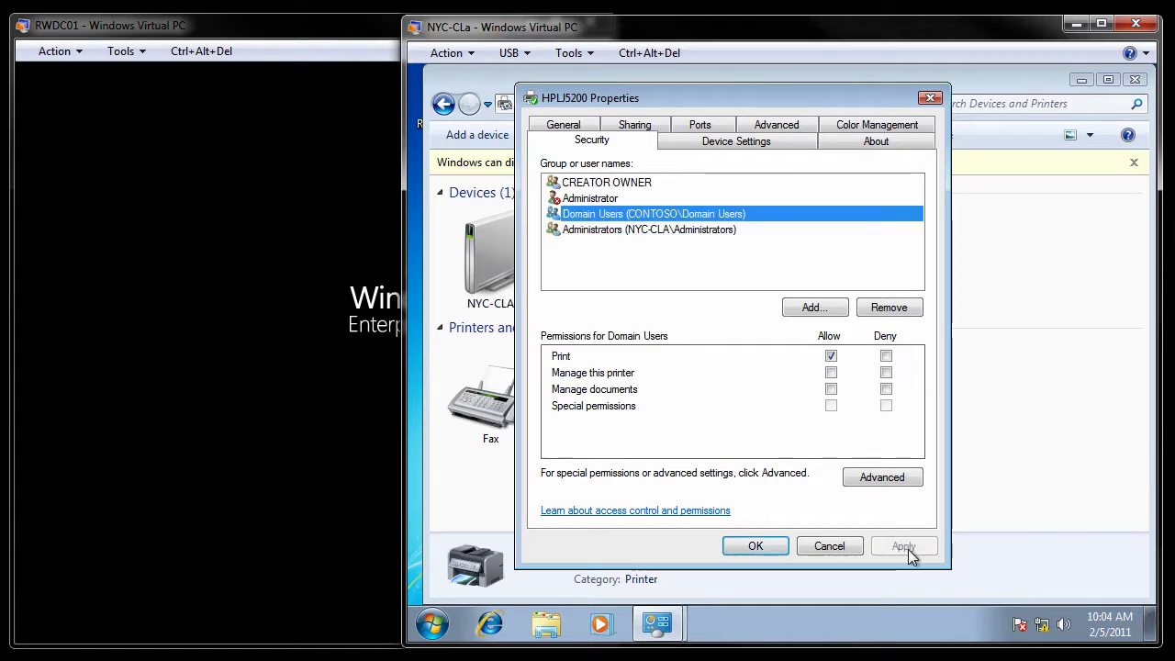
click(685, 232)
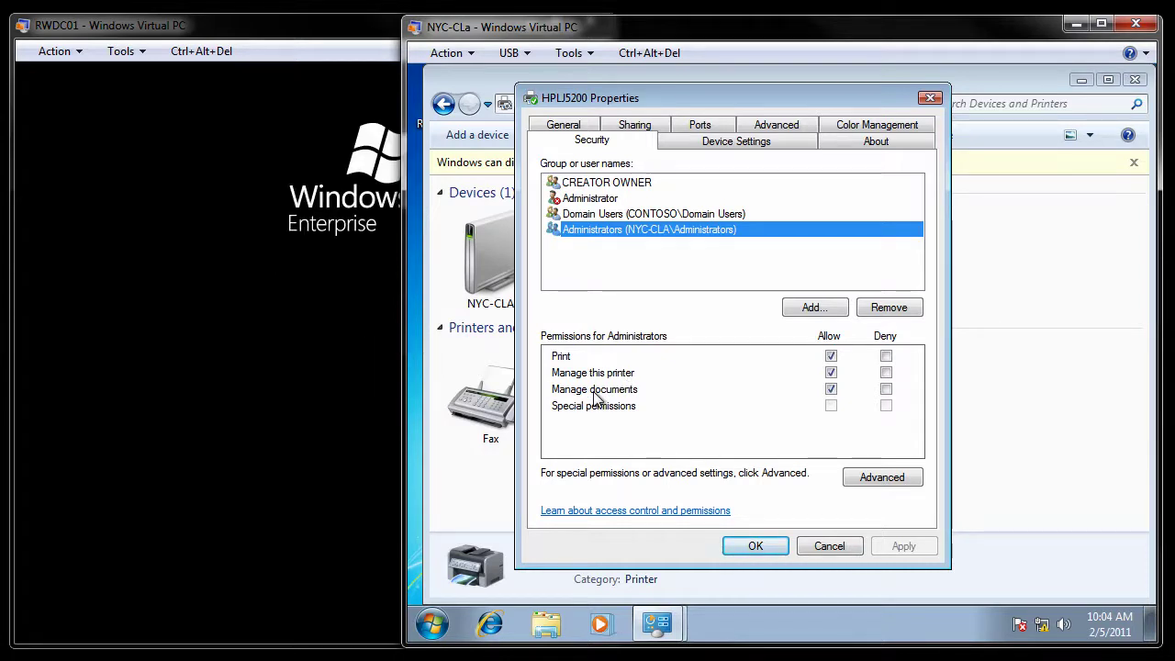
click(754, 547)
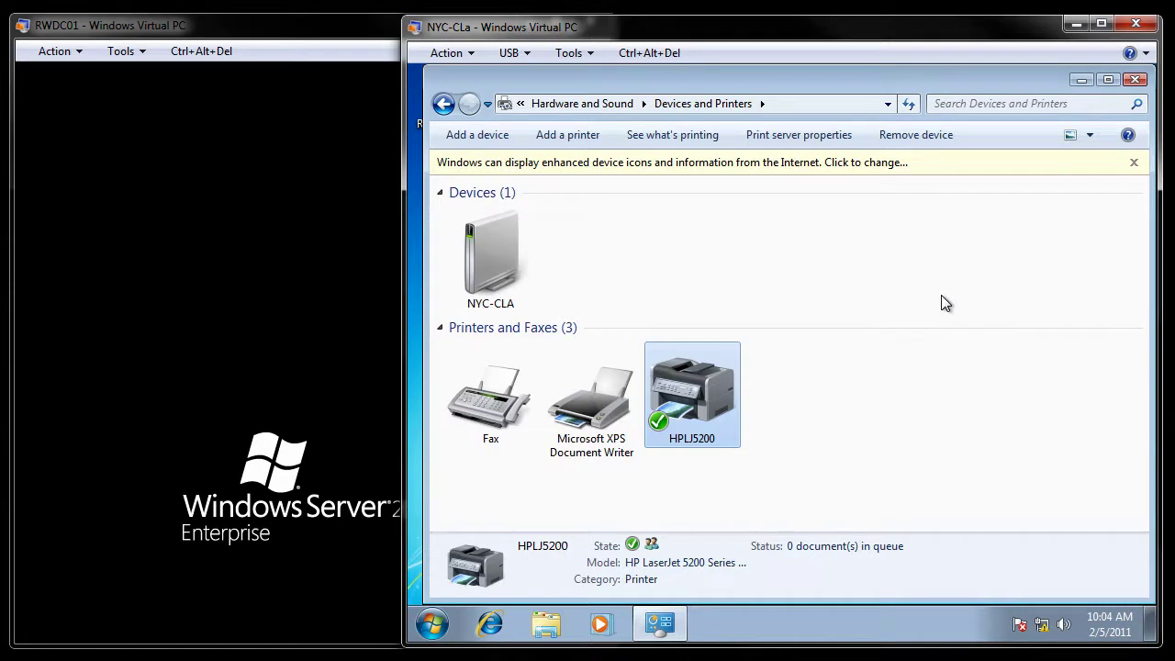
Step: Start adding another local printer on the existing port LPT2: (Printer Port)
click(576, 142)
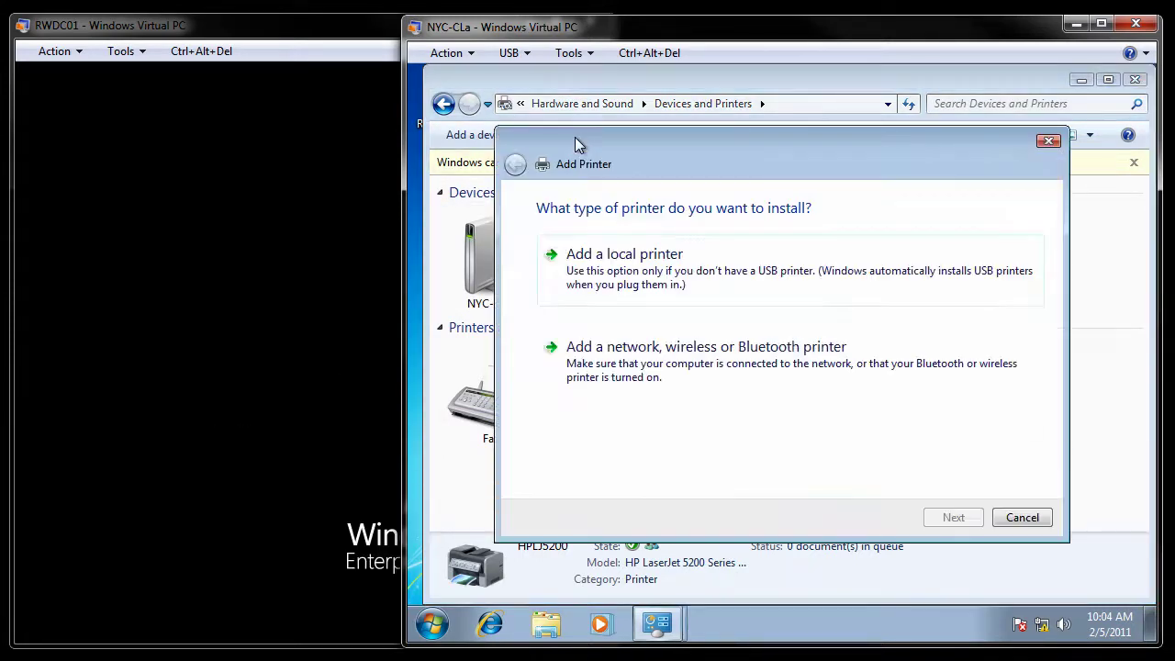
click(640, 275)
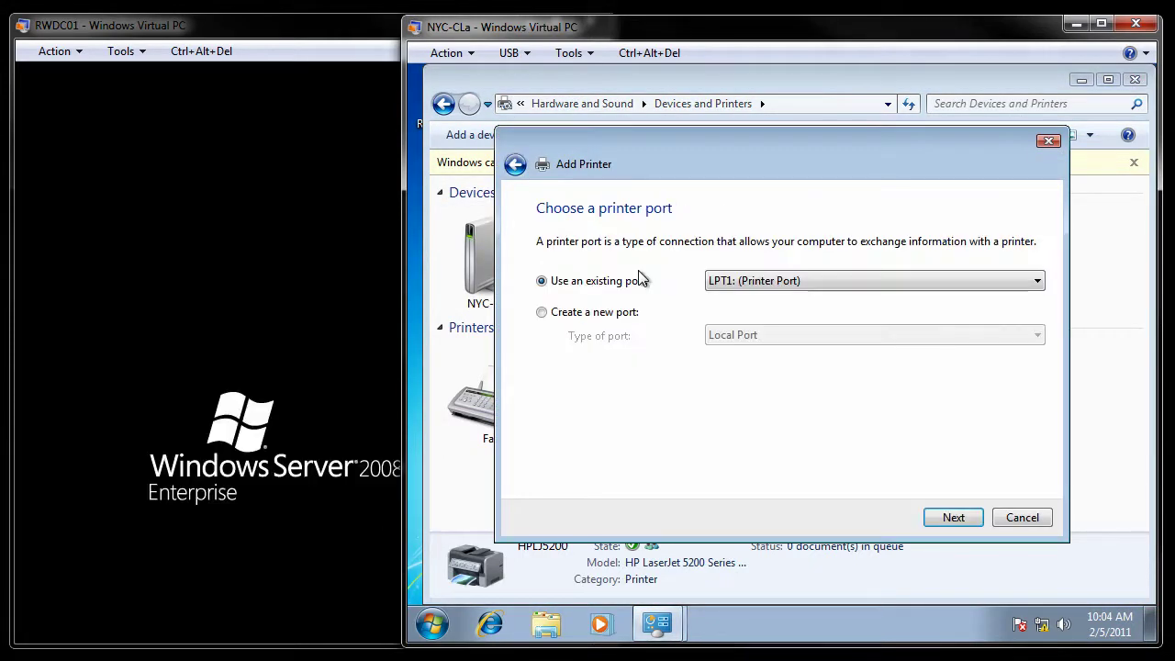
click(1041, 284)
click(1001, 316)
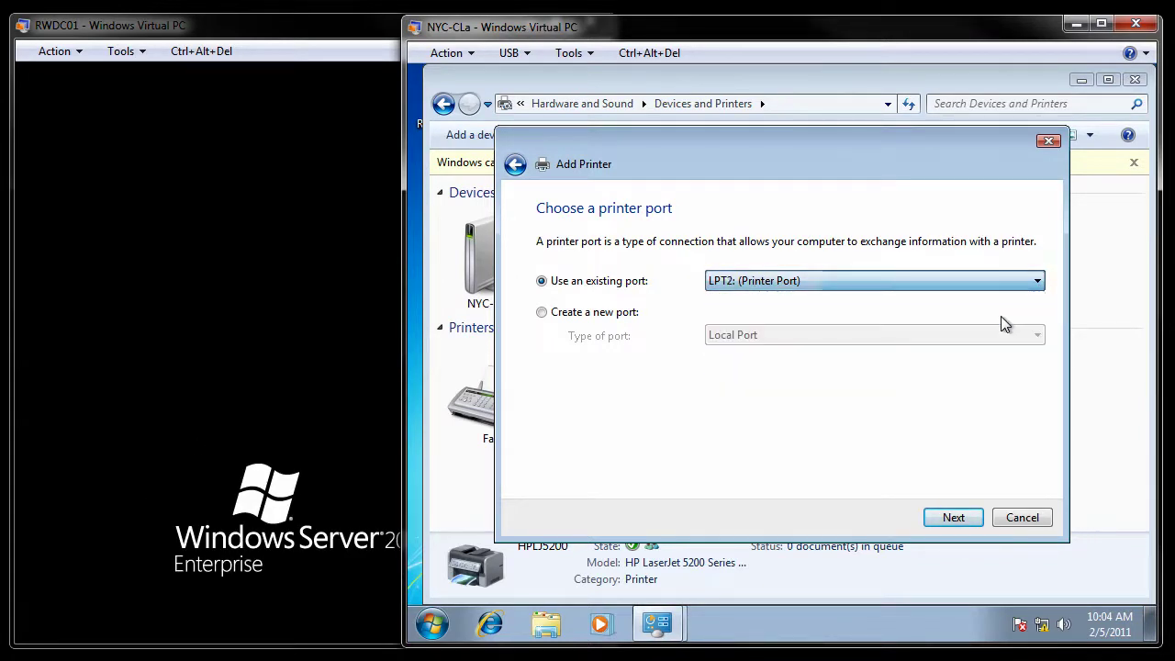
click(961, 519)
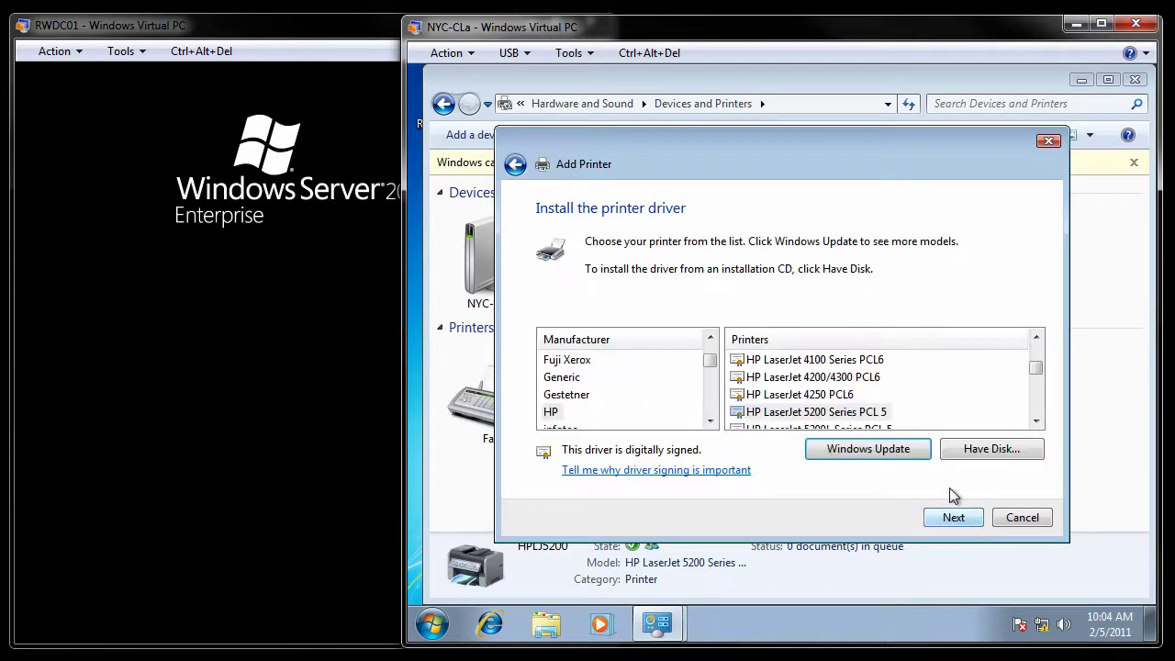
Step: Choose the HP LaserJet 5200 Series PCL 5 driver from manufacturer HP and use the currently installed driver version
click(551, 414)
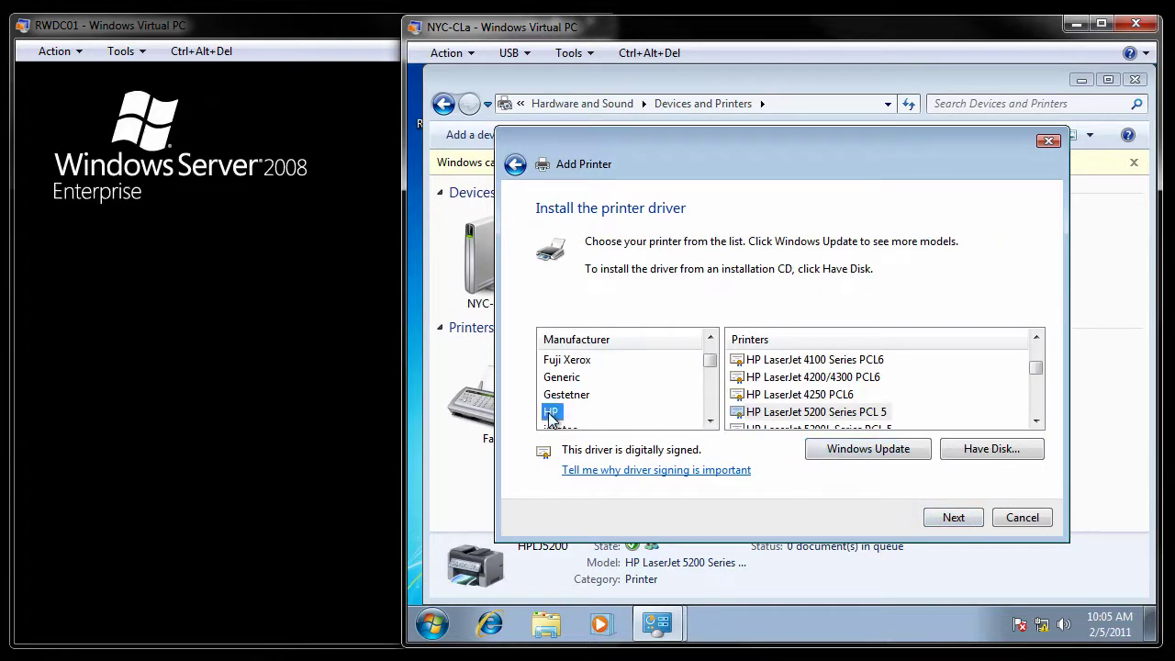
click(818, 413)
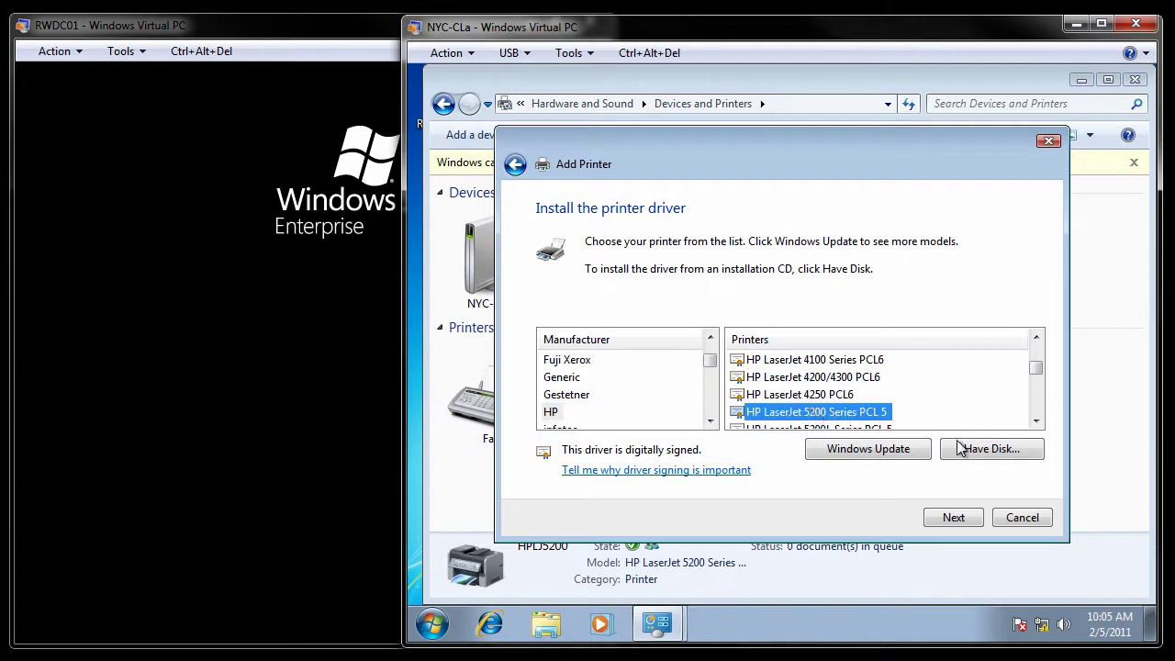
click(954, 518)
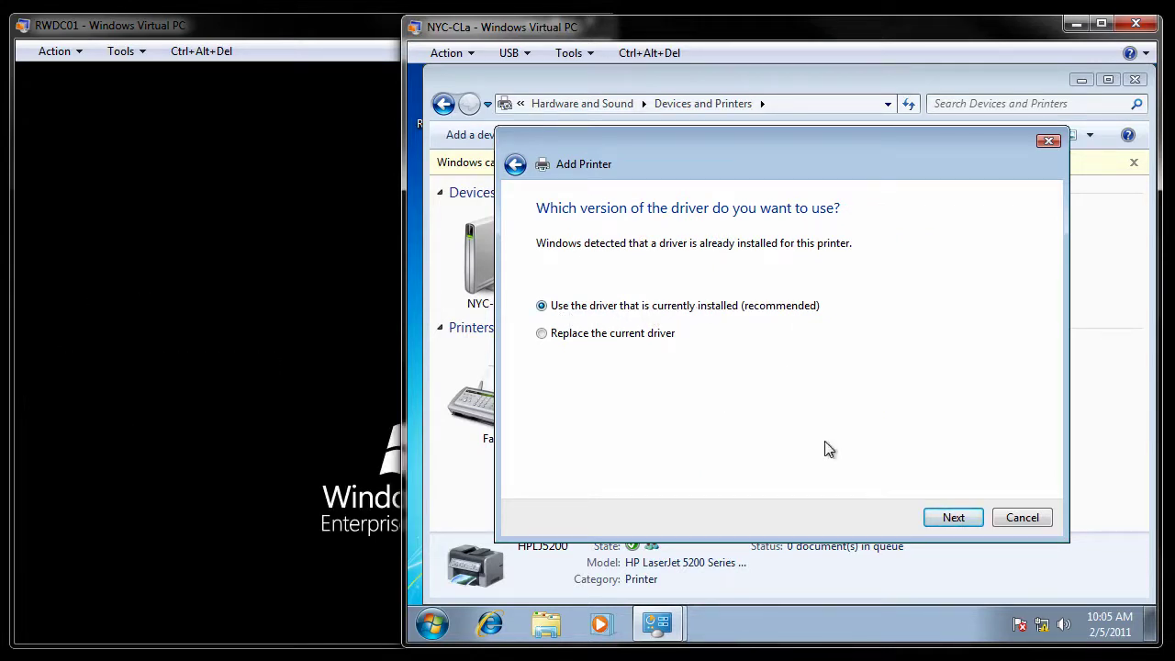
click(953, 518)
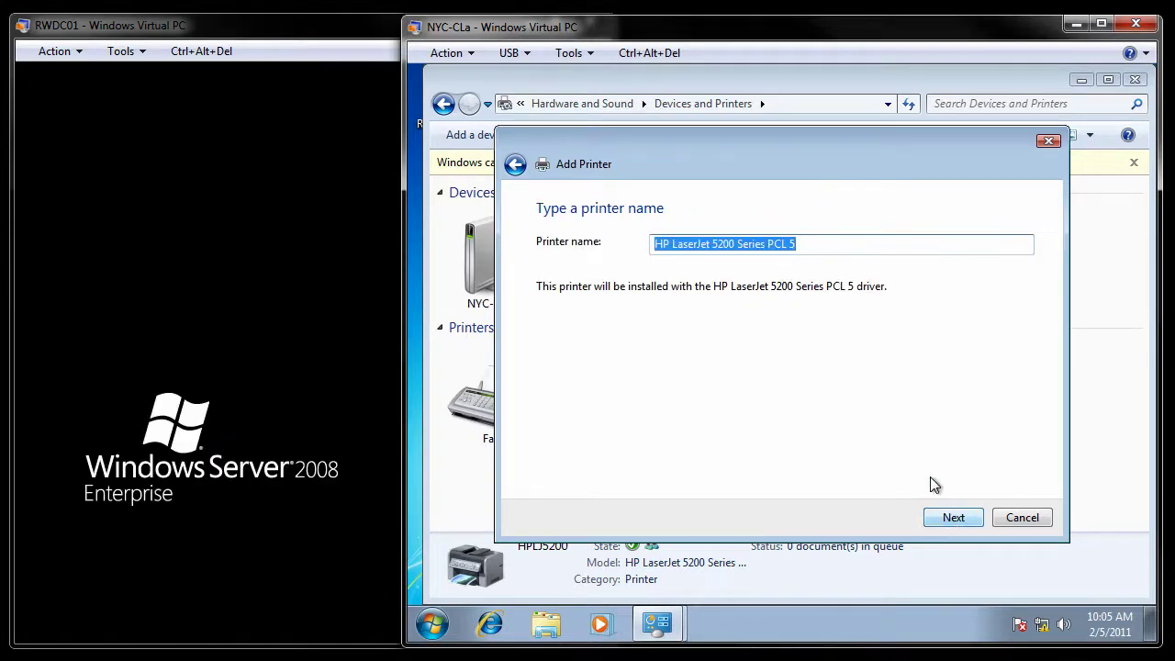
Step: Name the second printer HPLJ5200-2 and install it
drag(805, 243, 643, 240)
text(HPLJ5200-2)
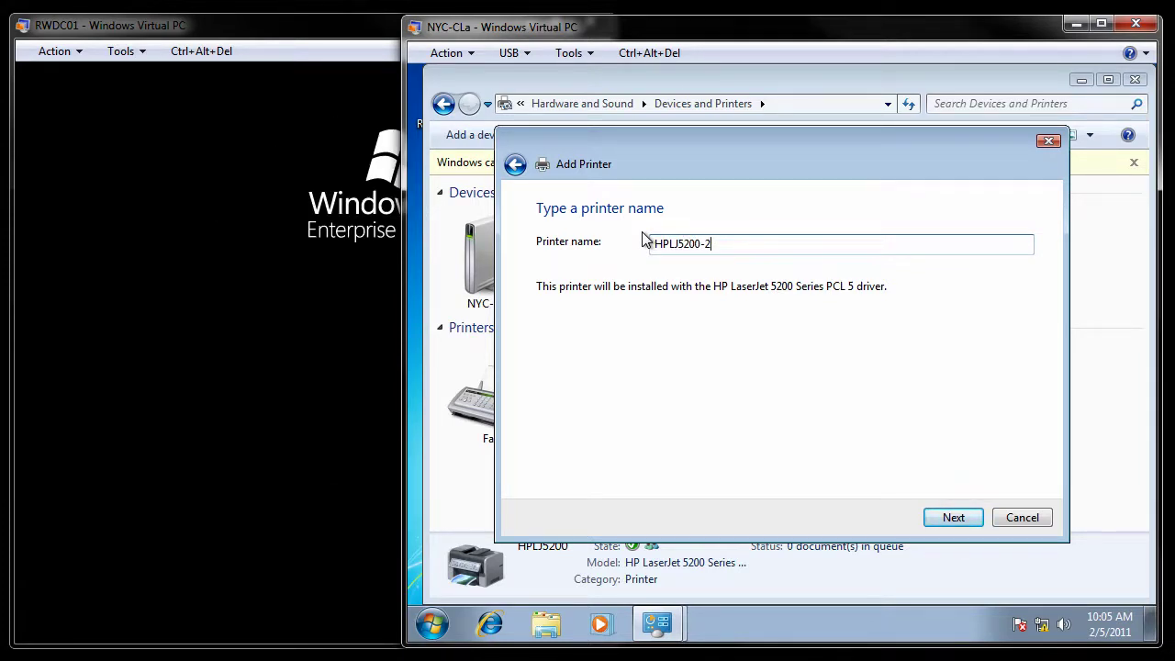
click(955, 519)
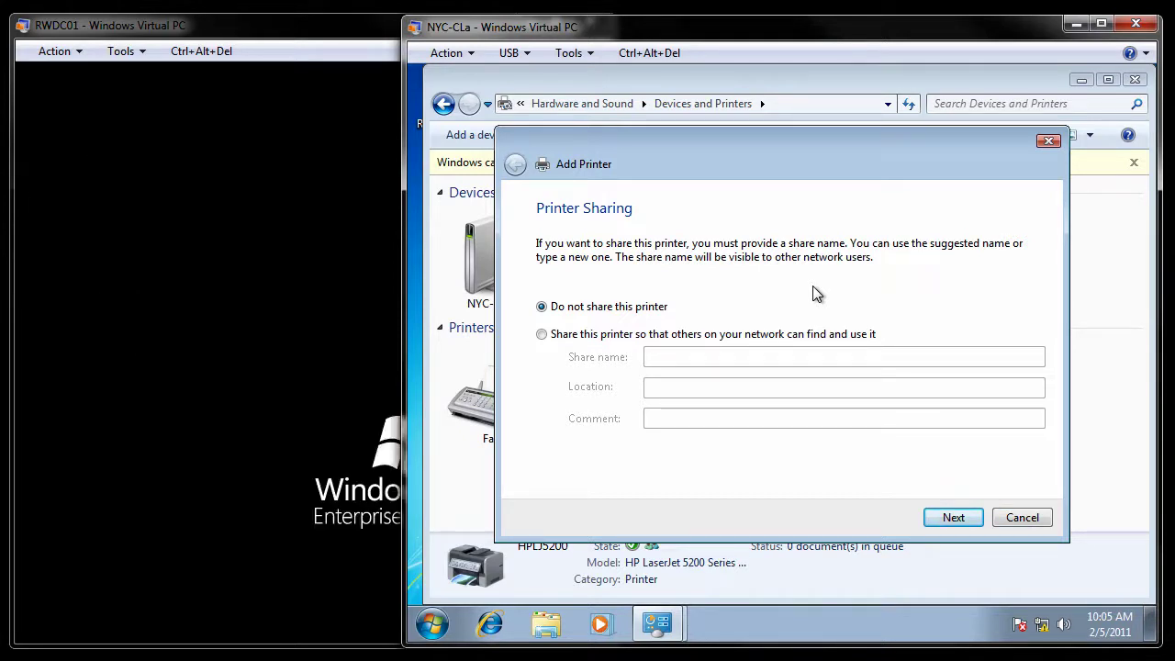
Step: Share the new printer as HPLJ5200-2 with the location "This is the multiple printers on the production floor"
click(542, 335)
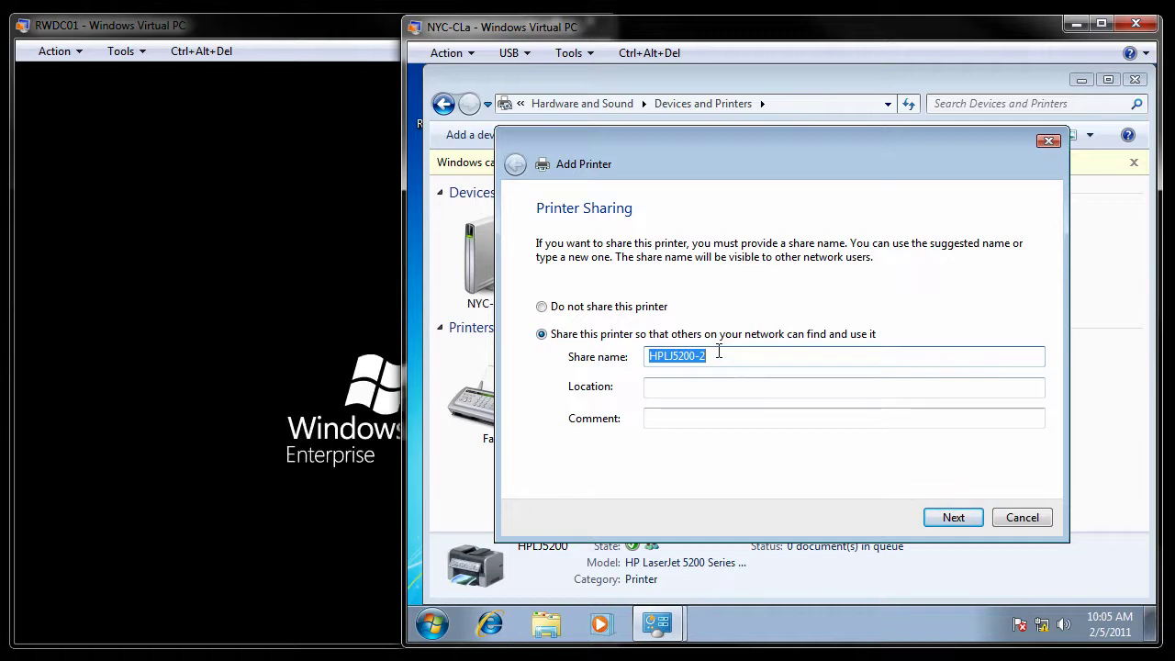
click(670, 394)
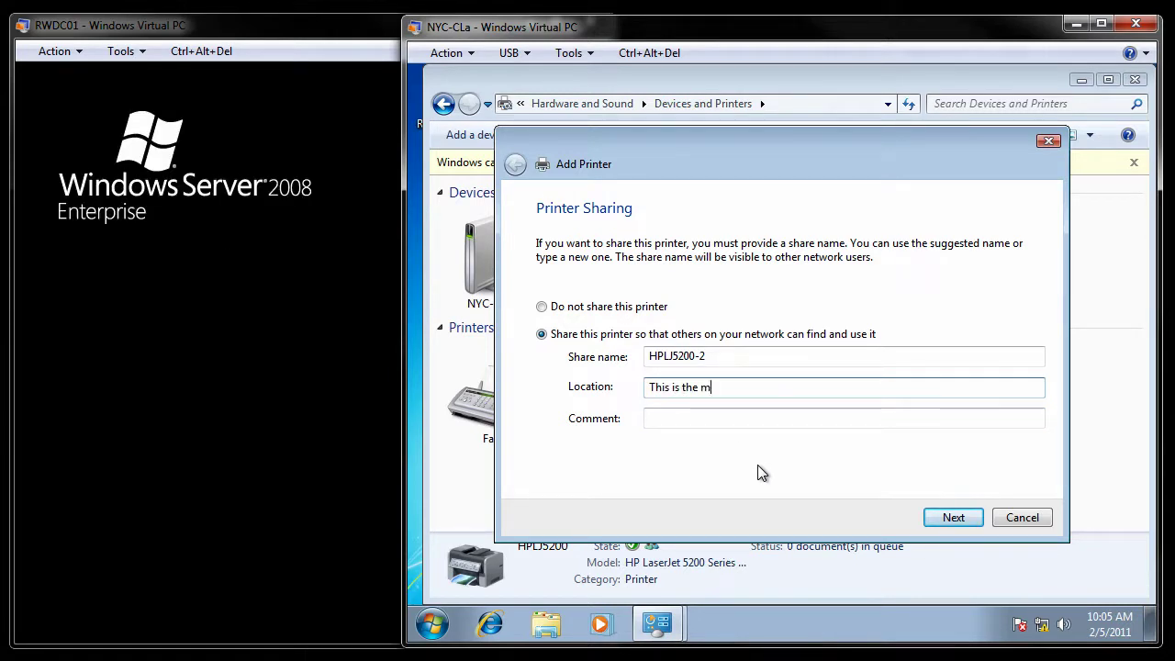
text(ultiple printer)
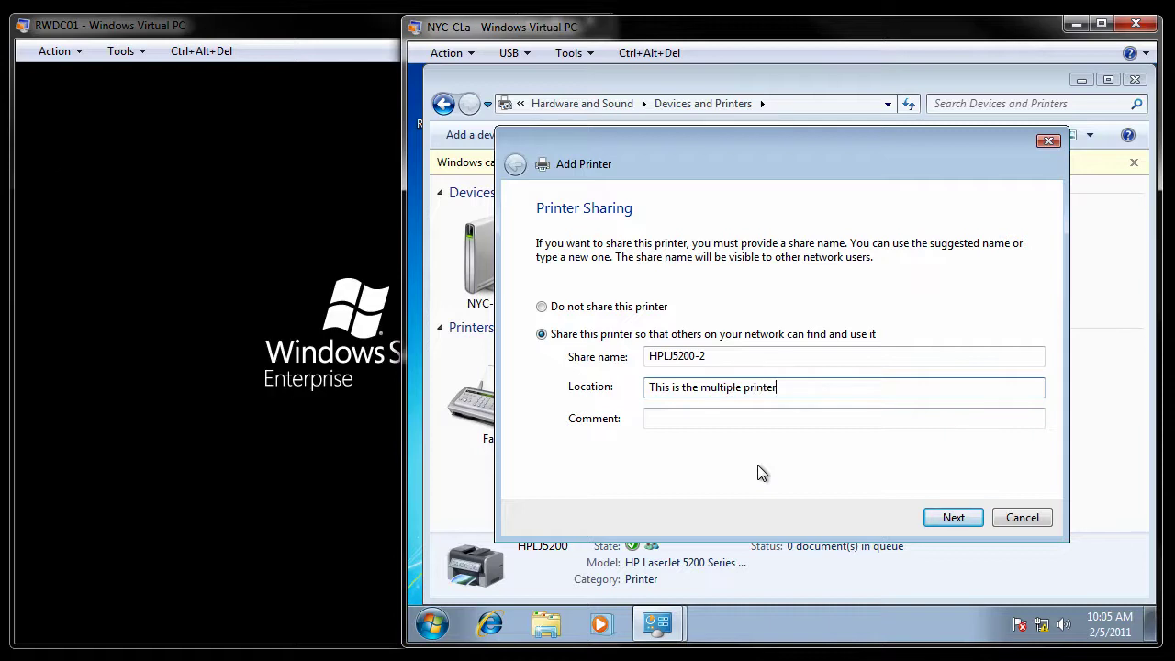
text(s on the prod)
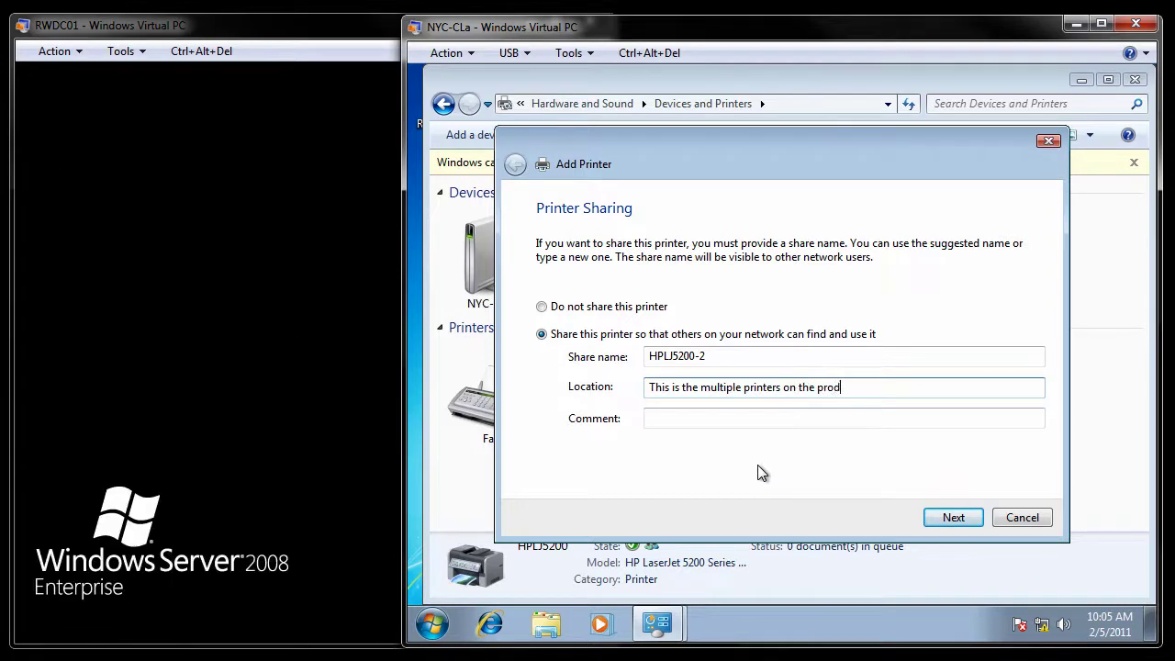
text(uction floor)
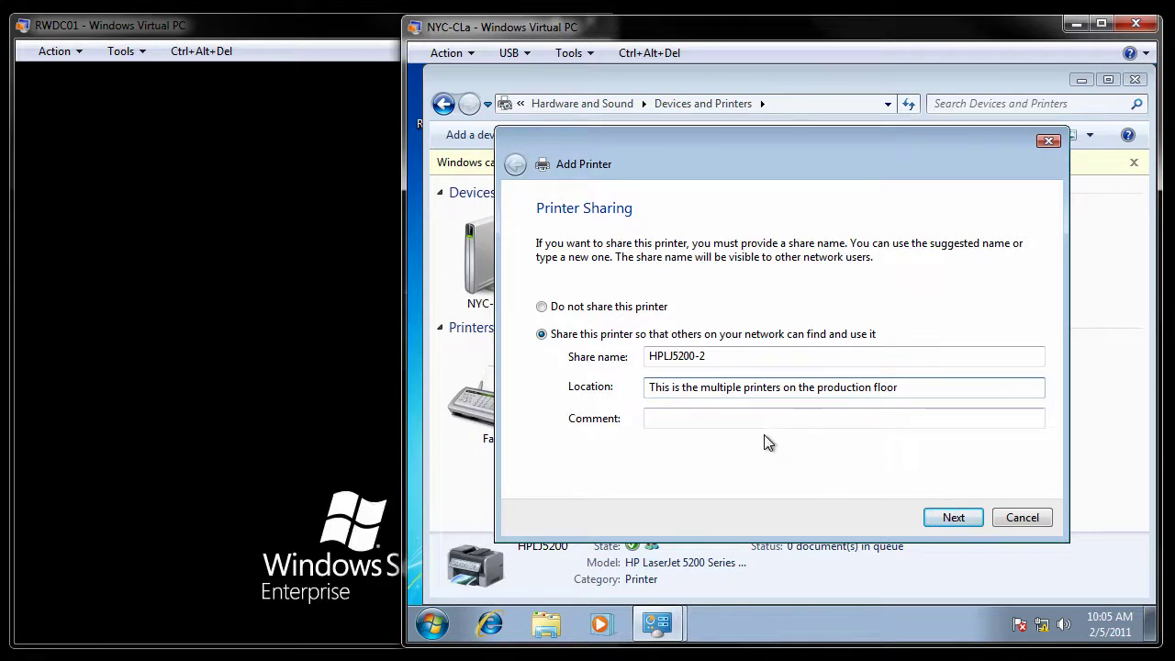
Step: Enter the comment "Printer is associated with Pool" and finish adding the printer as the default printer
click(755, 419)
text(Printer is associ)
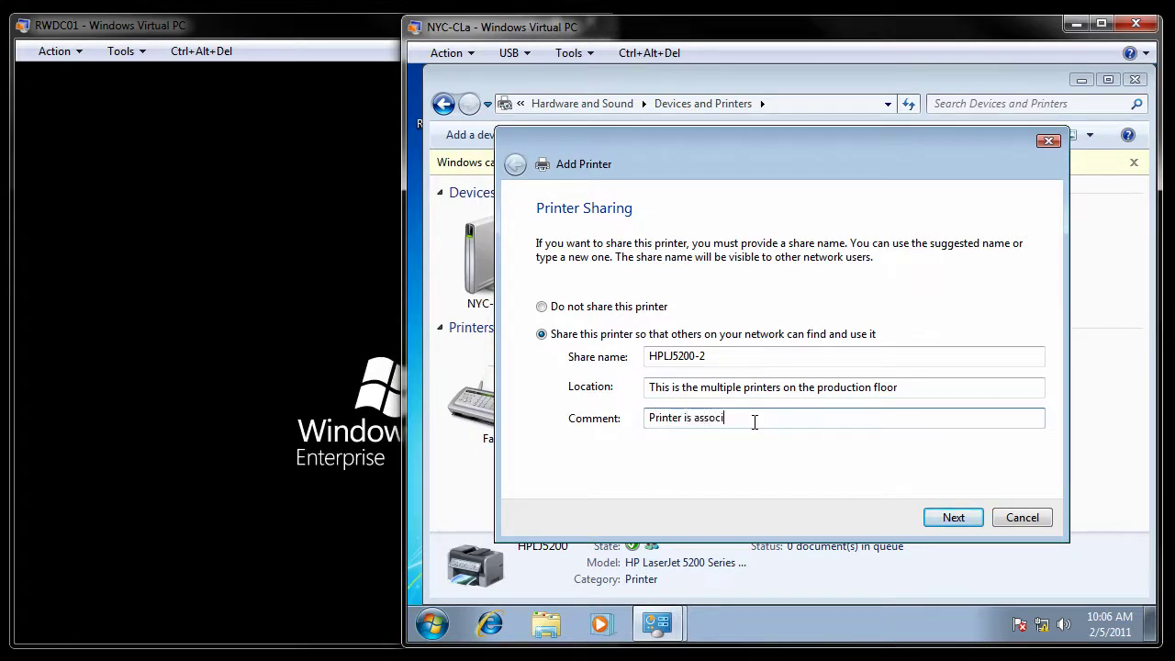
text(ated with P)
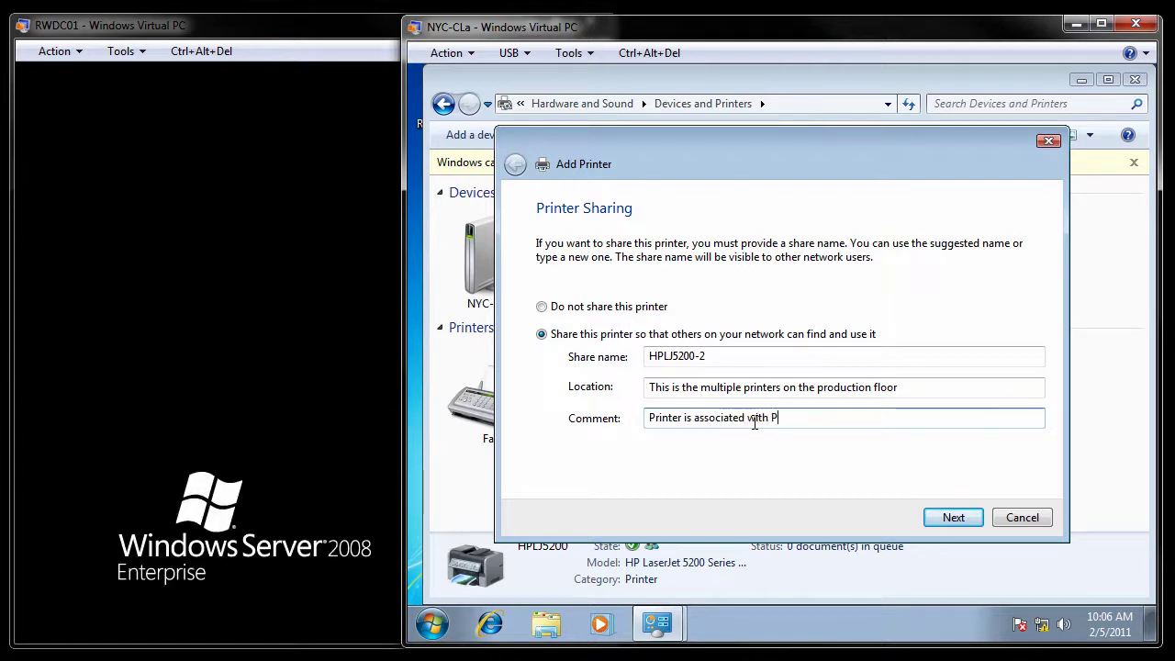
text(ool)
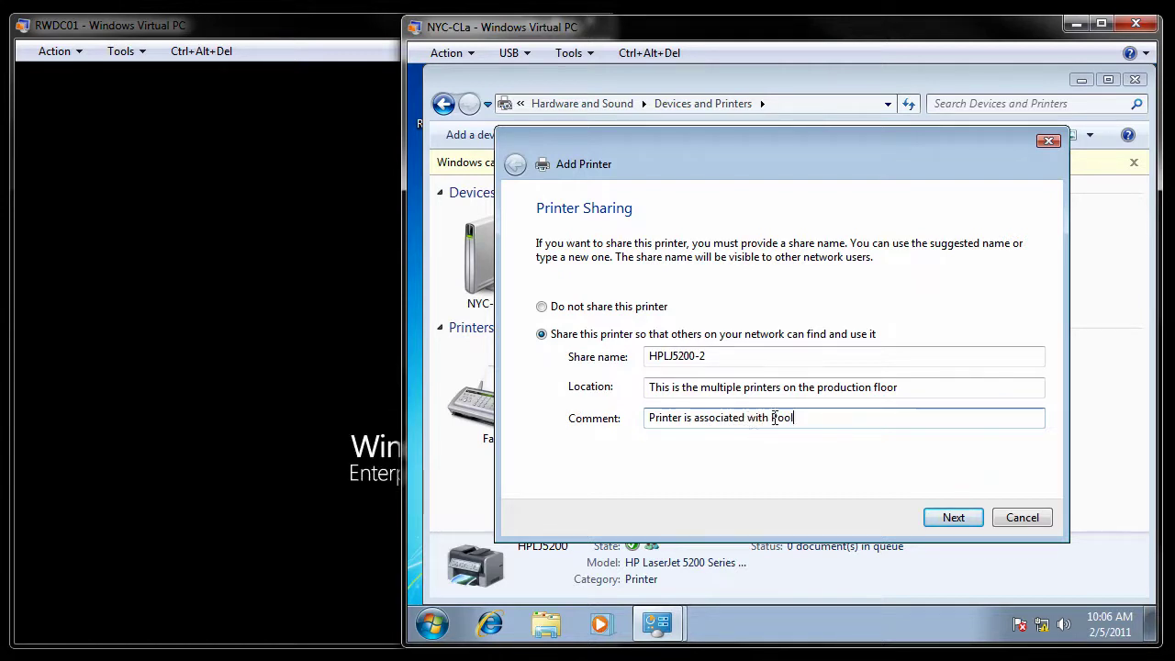
click(954, 519)
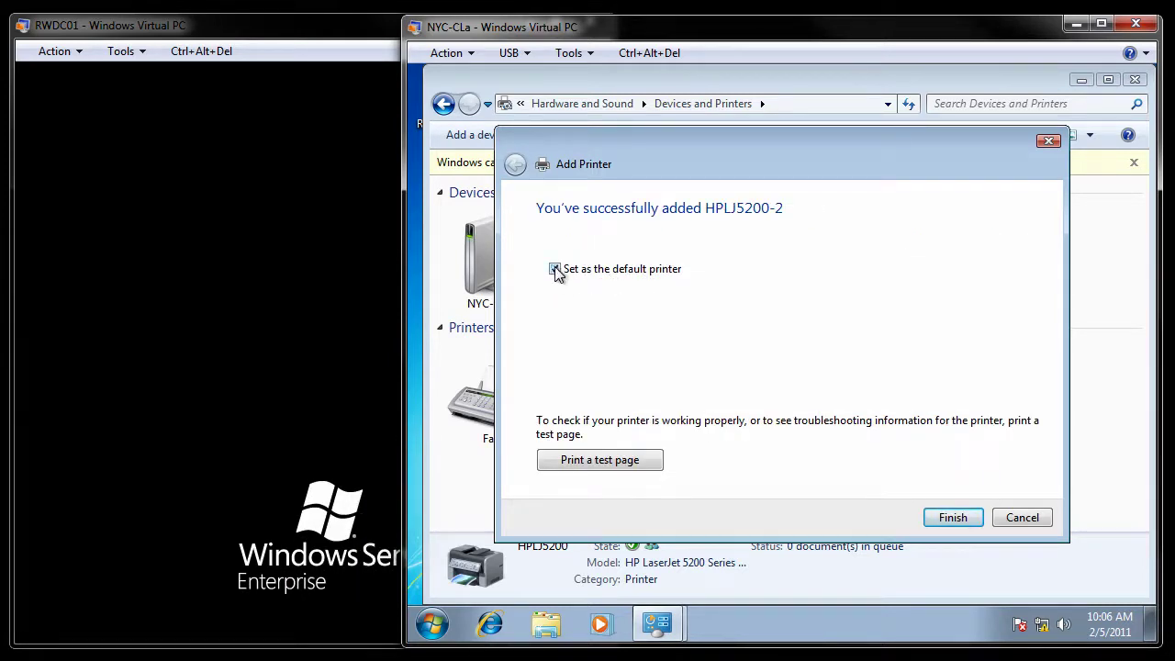
click(953, 518)
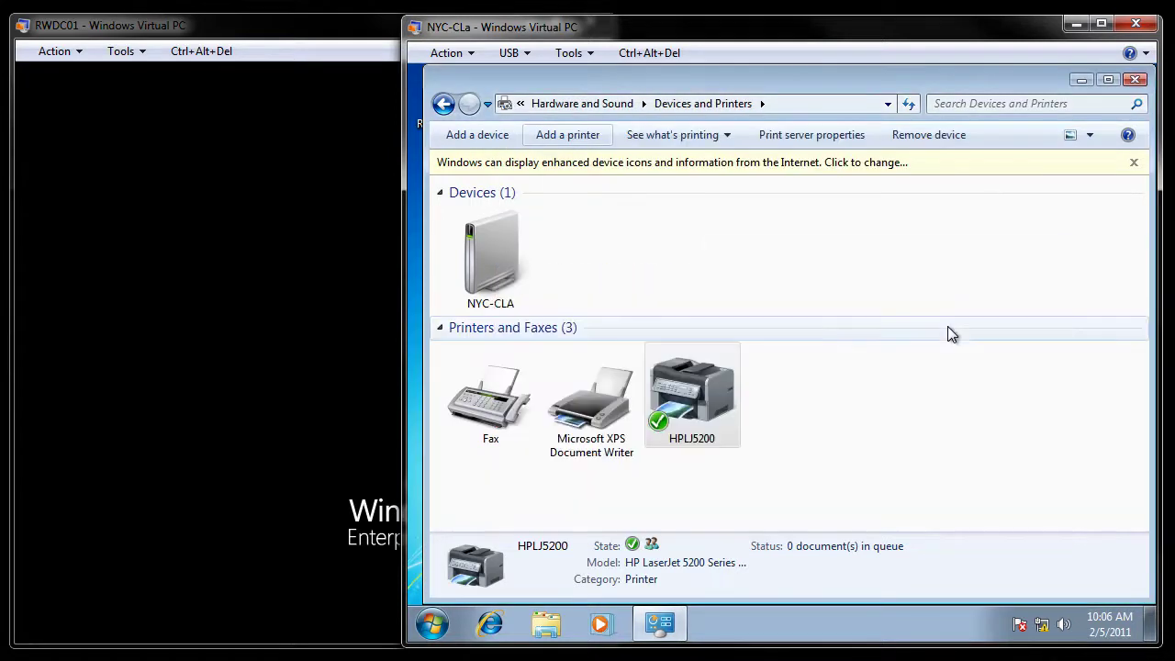
Step: View the general printer properties of the HPLJ5200 queue on the combined printer device and close them without changes
click(680, 432)
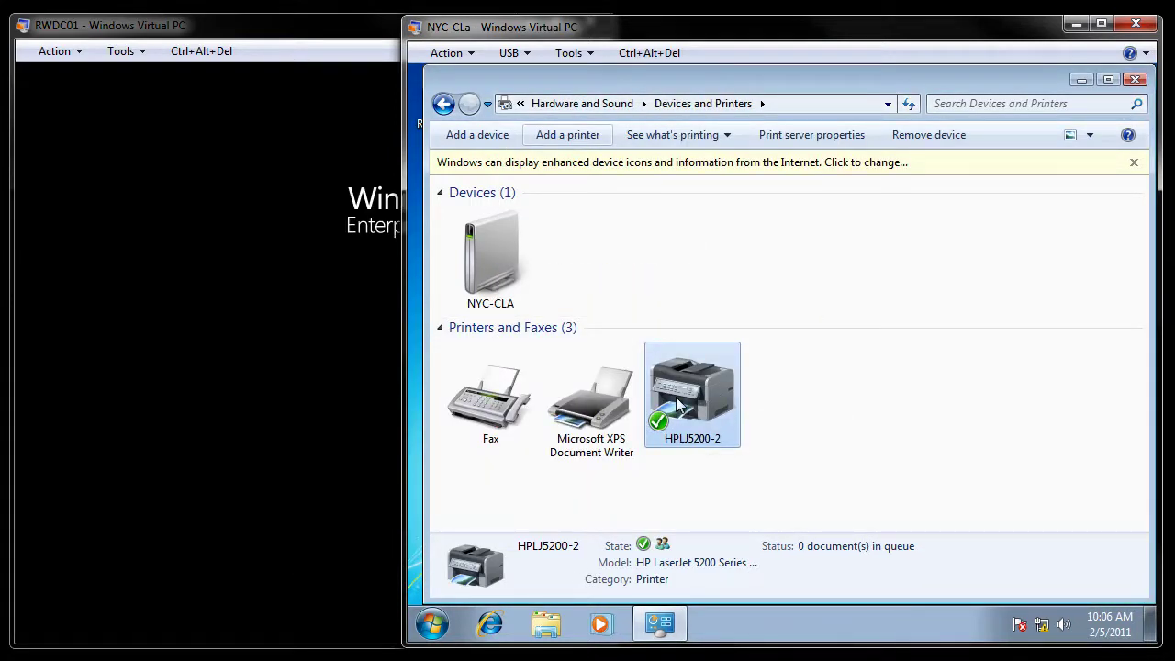
mouse_move(679, 424)
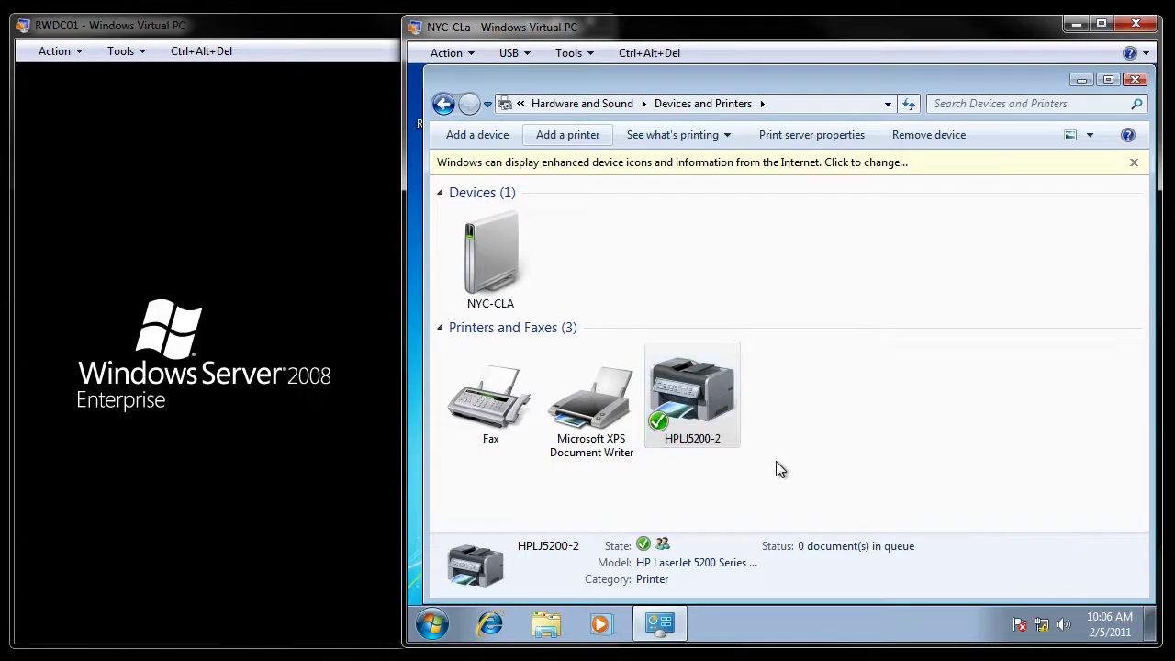
mouse_move(717, 410)
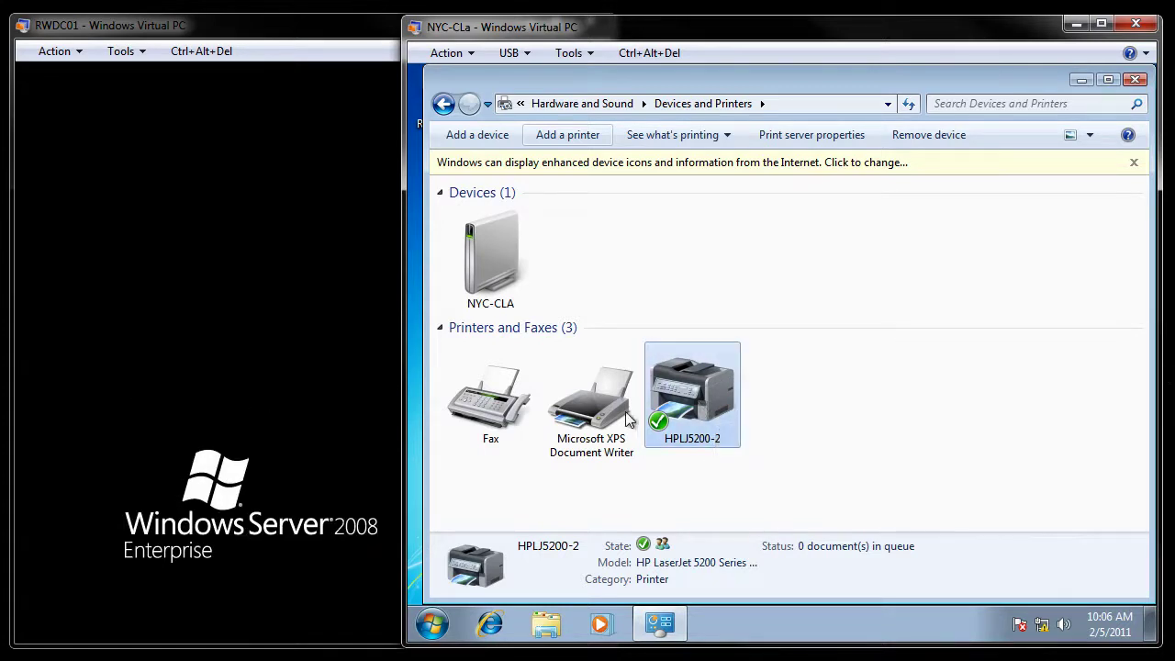
right_click(691, 419)
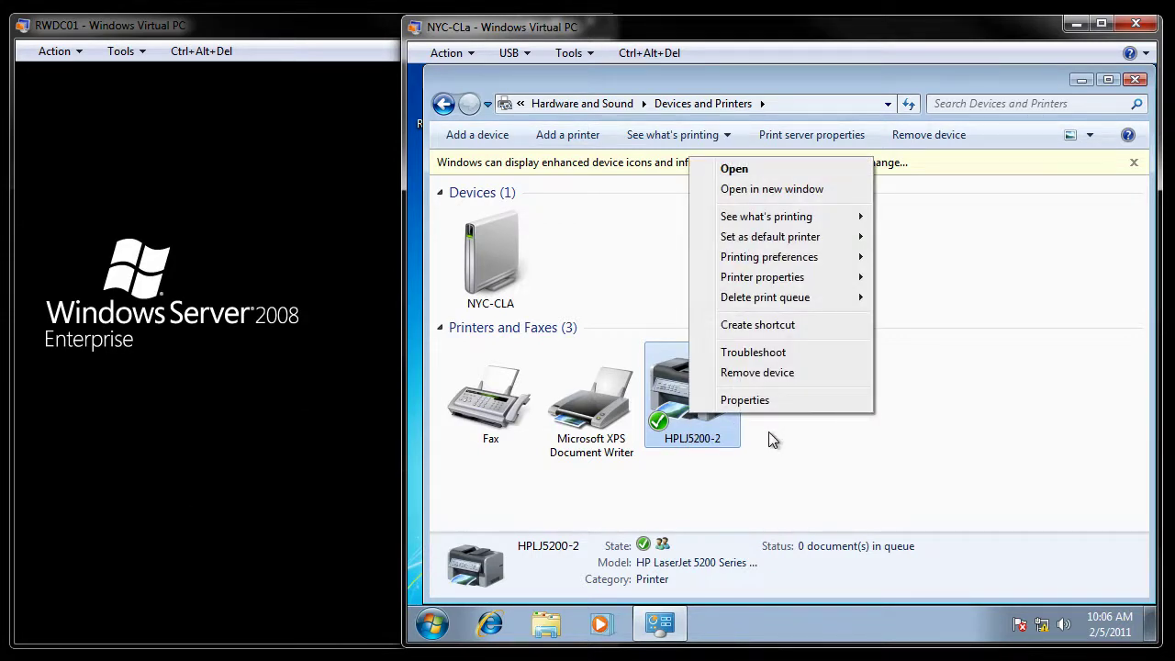
mouse_move(805, 279)
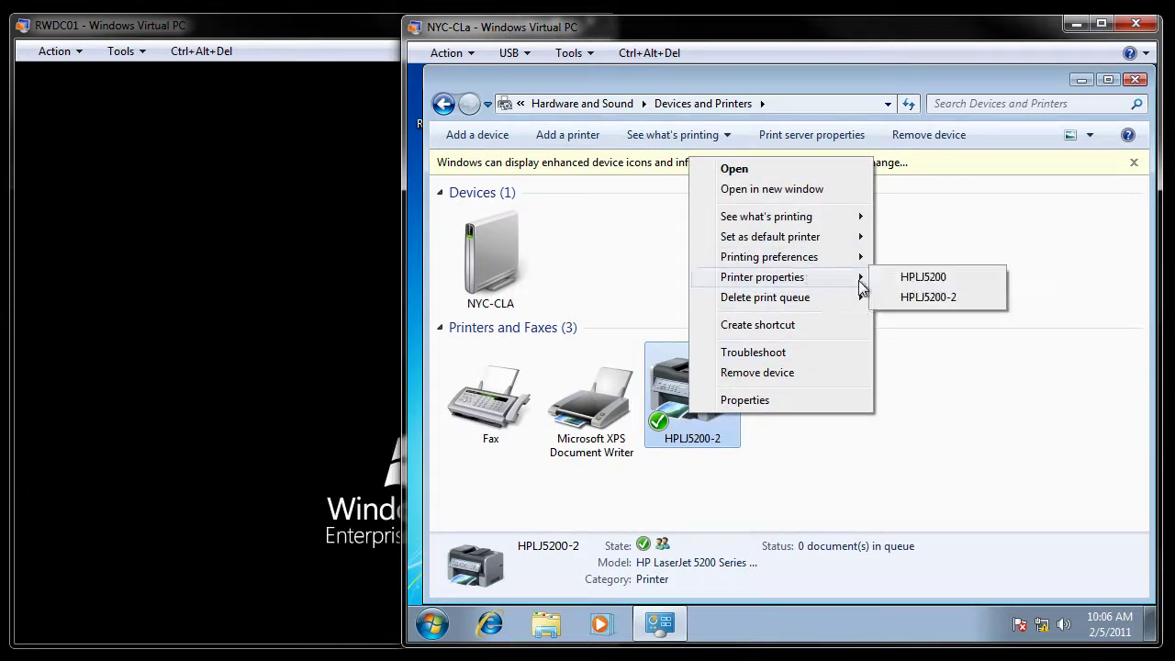
click(945, 276)
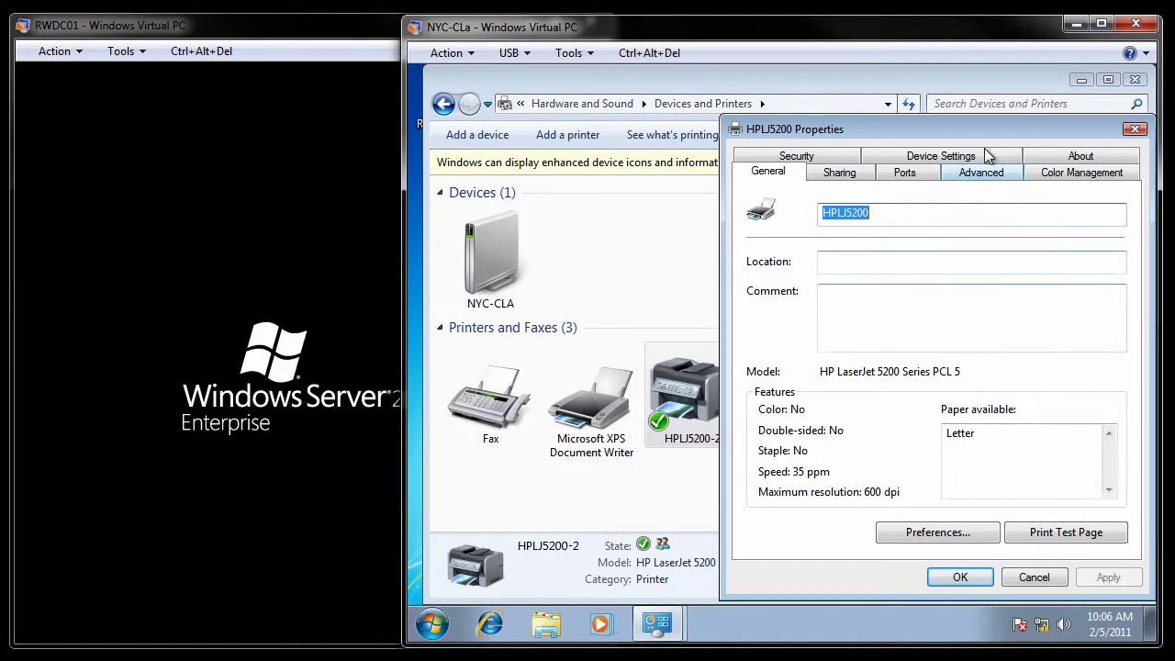
drag(956, 130, 864, 109)
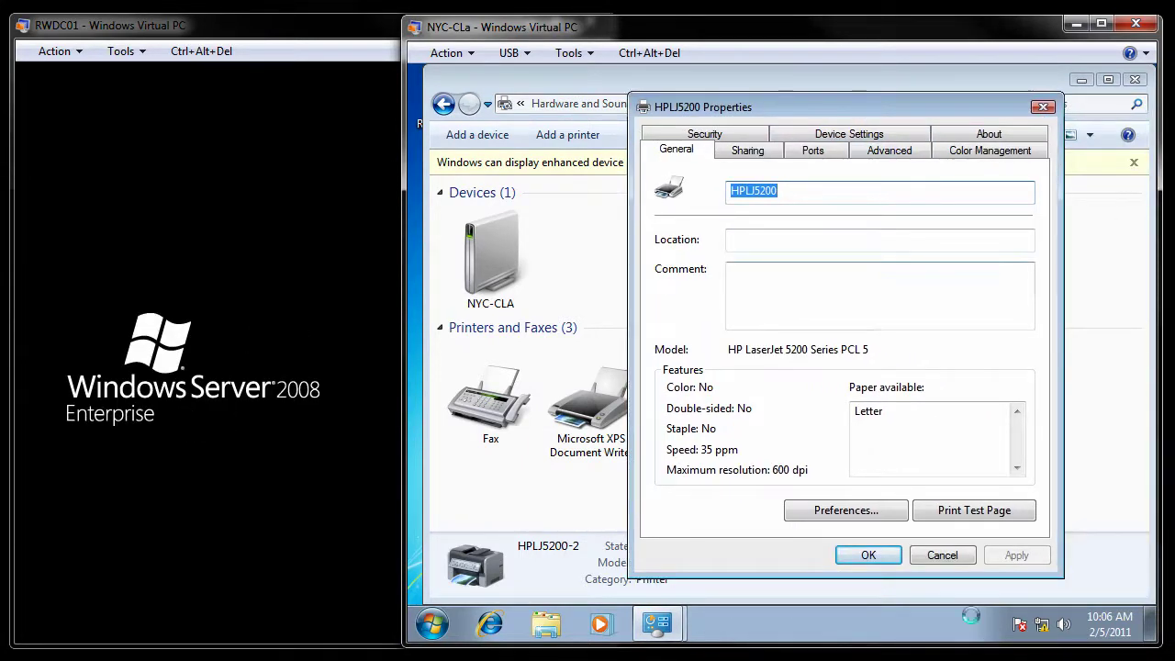
click(941, 555)
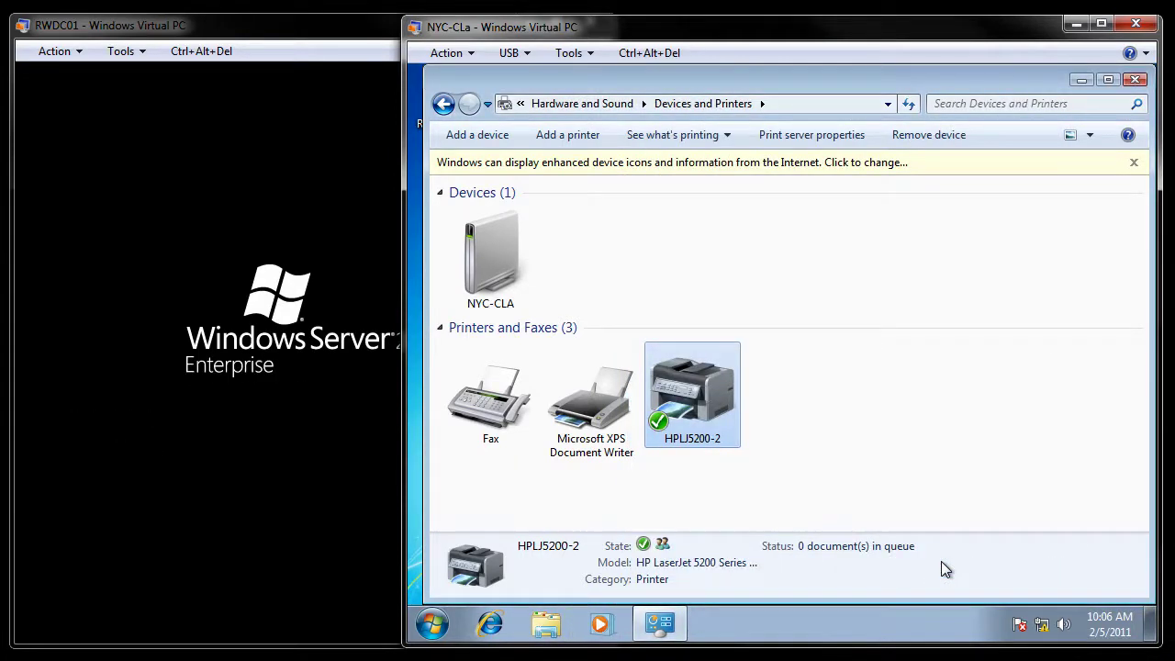
Step: Set the priority of HPLJ5200-2 to 99 in its advanced printer properties and apply the change
right_click(700, 406)
mouse_move(790, 263)
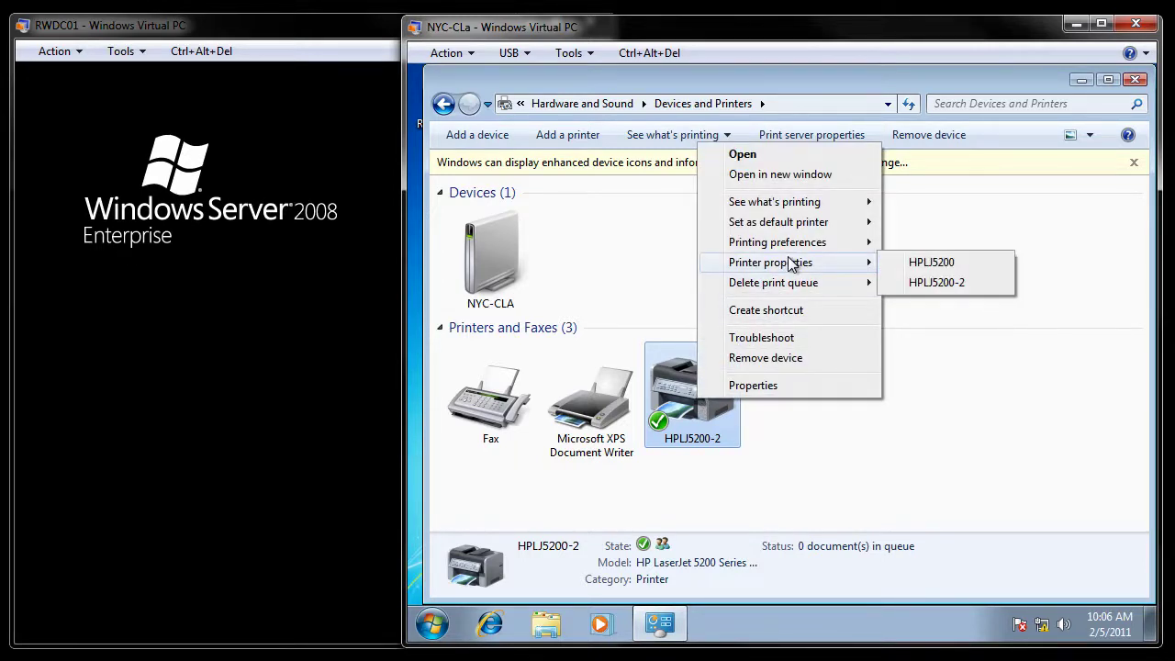
click(936, 282)
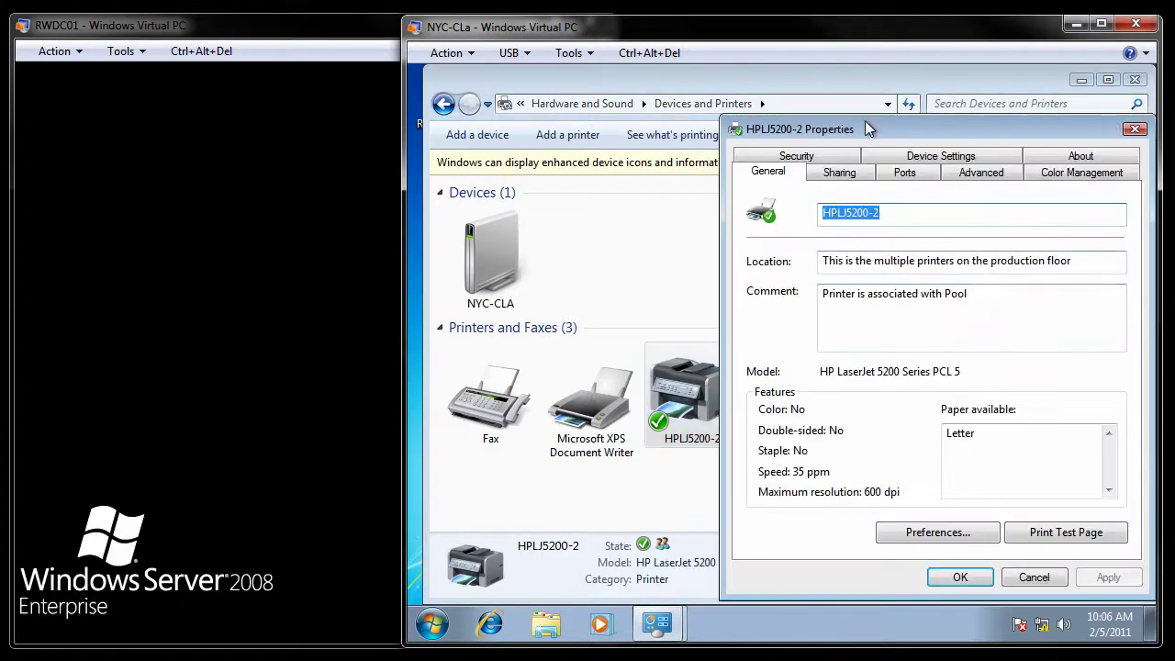
drag(851, 133, 704, 90)
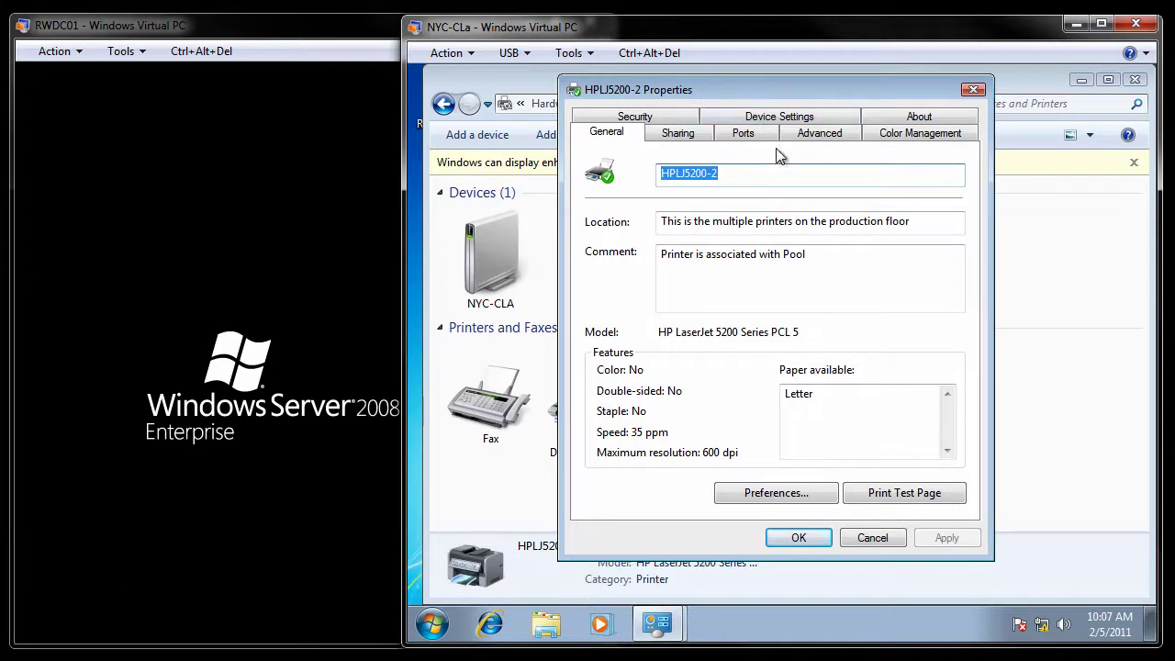
click(819, 136)
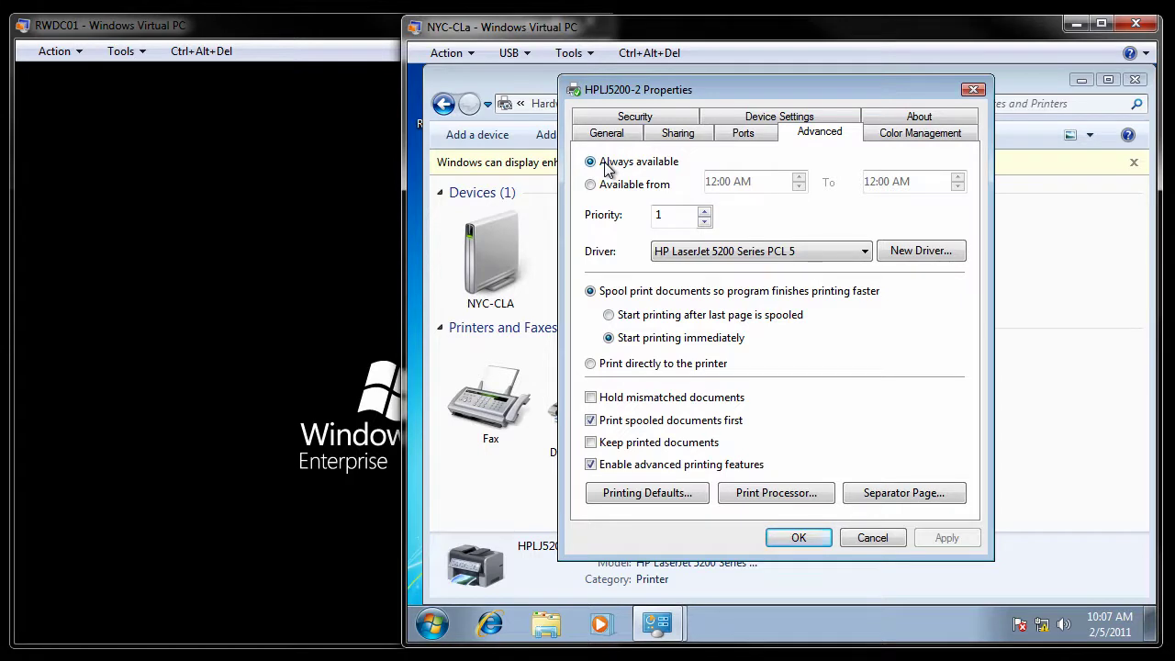
click(706, 223)
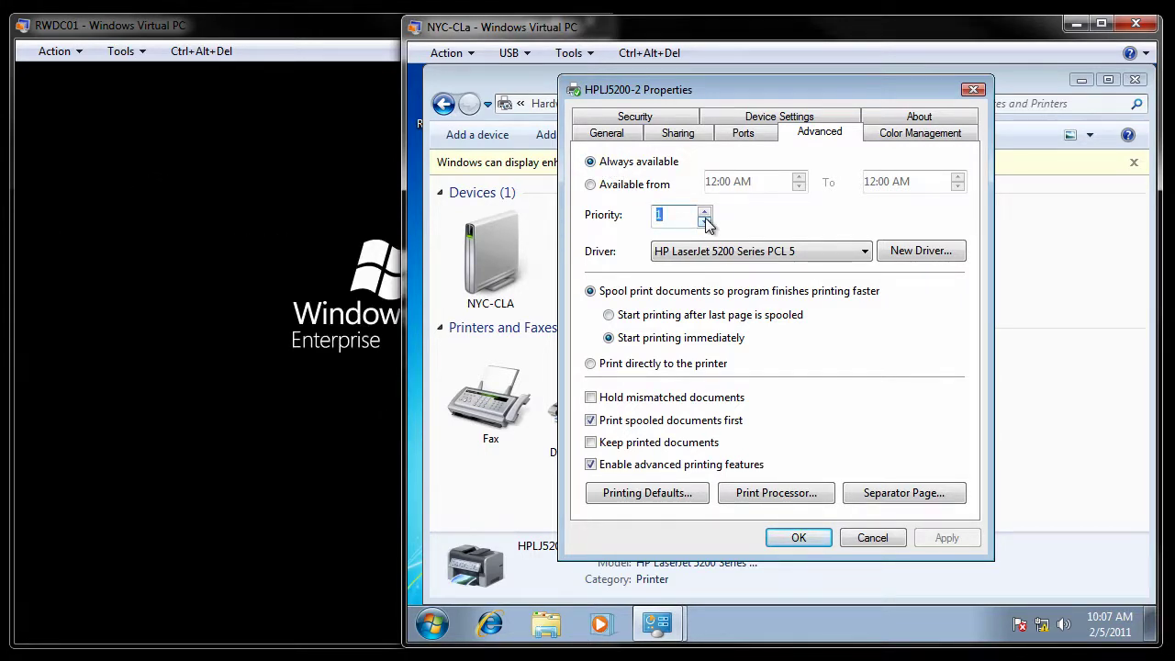
click(706, 212)
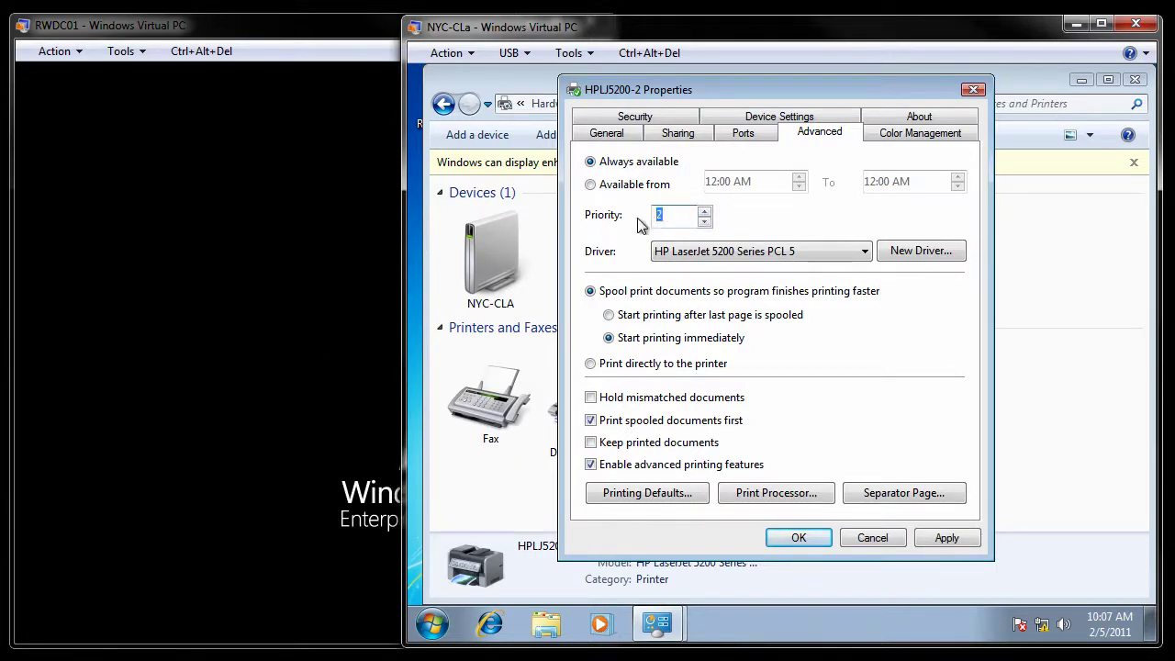
text(99)
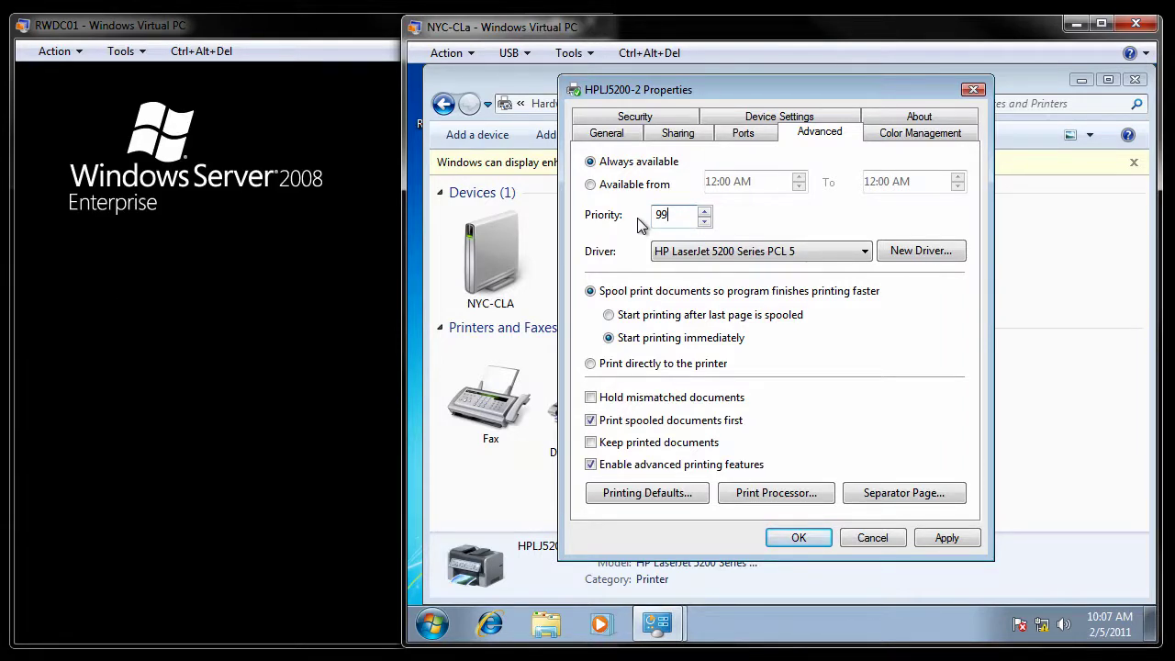
click(948, 538)
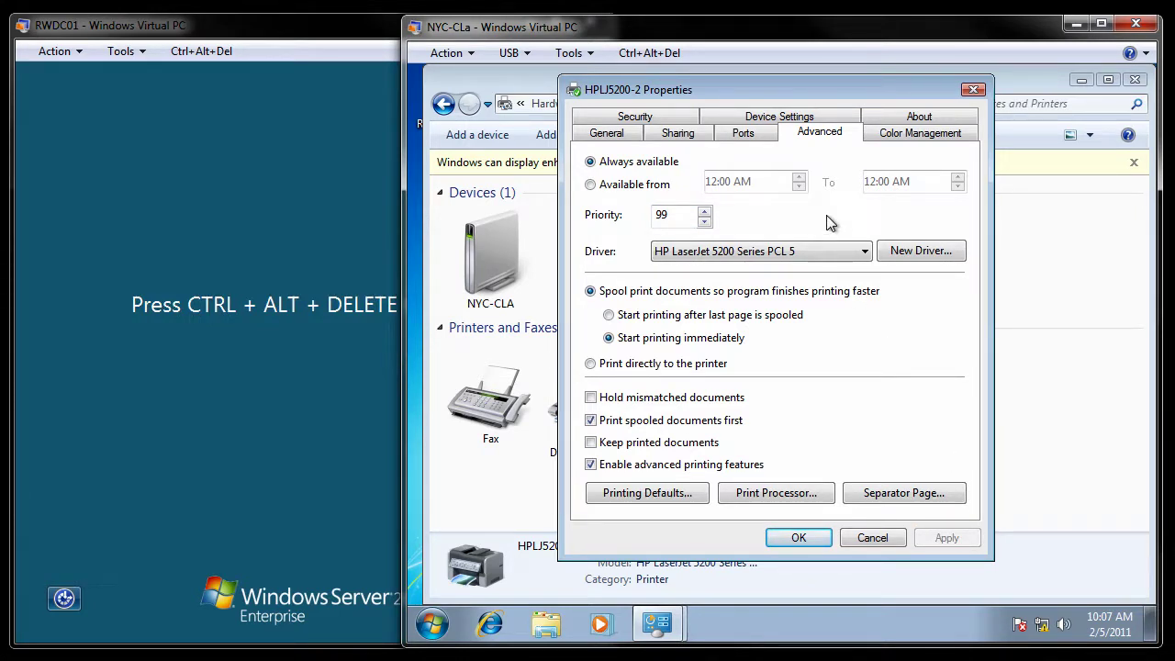
Step: Remove the Everyone group from HPLJ5200-2's security permissions and select the Administrators group to view its permissions
click(644, 118)
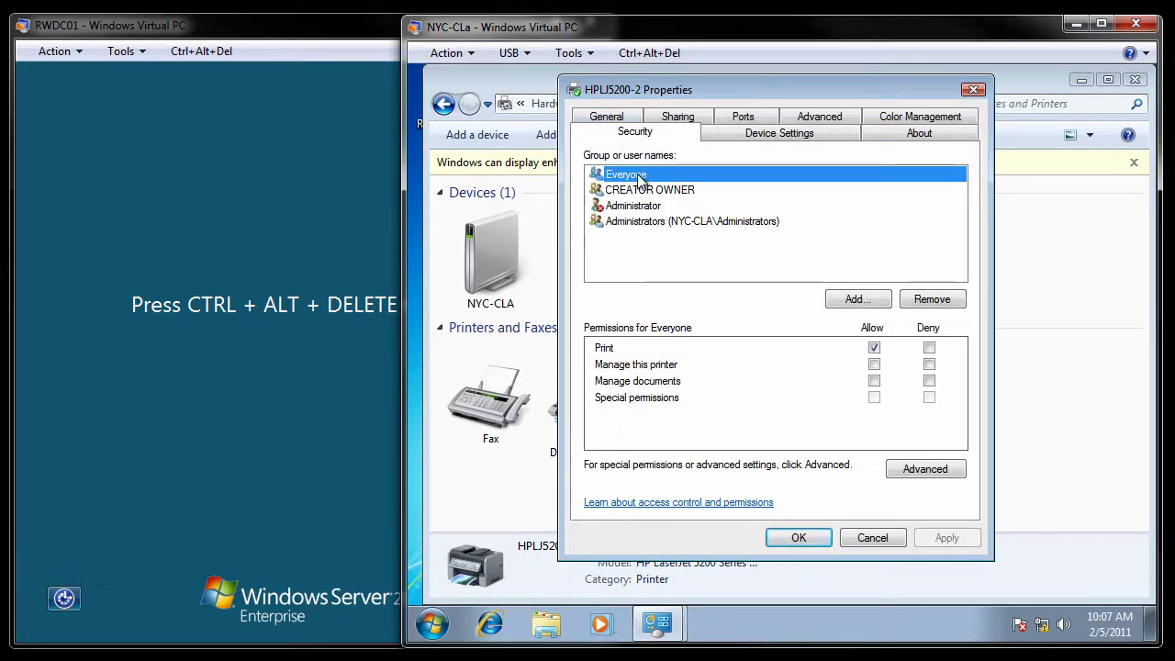
click(934, 307)
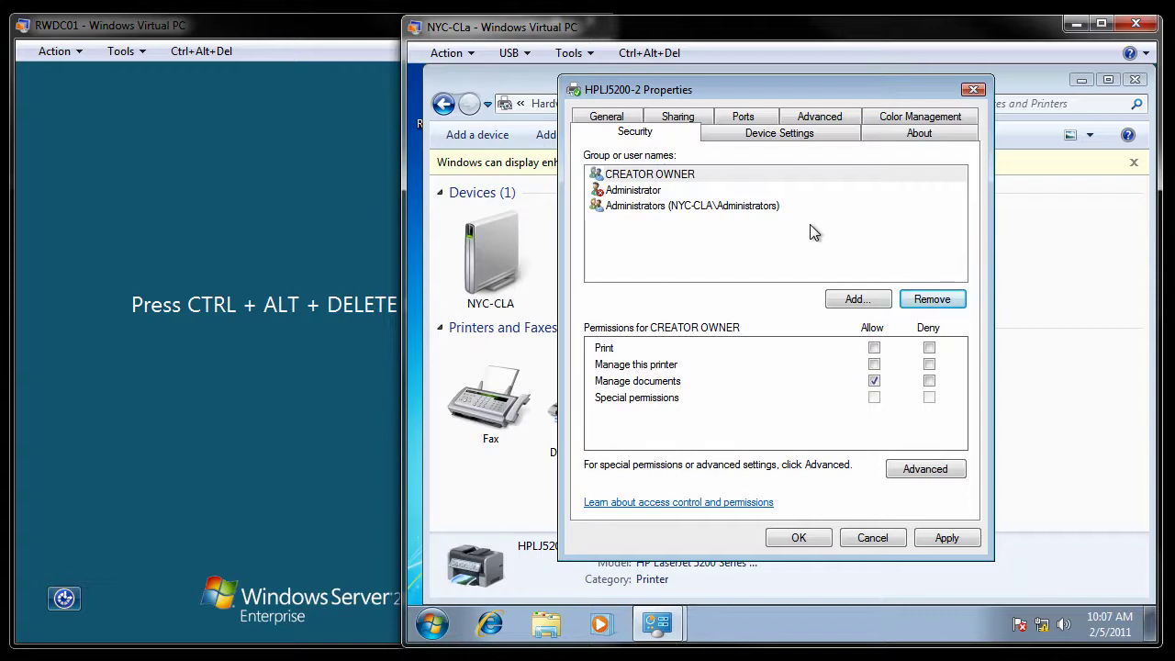
click(651, 209)
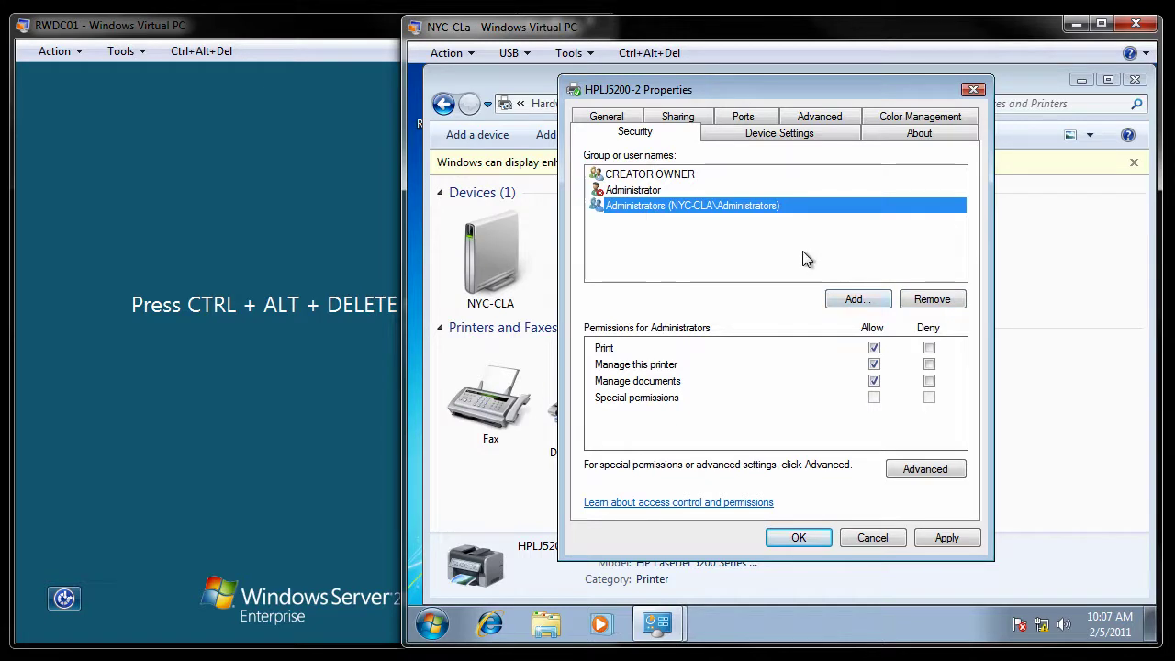
Step: Add the Domain Users group to HPLJ5200-2's permissions with Print allowed, save the properties and close Devices and Printers
click(857, 300)
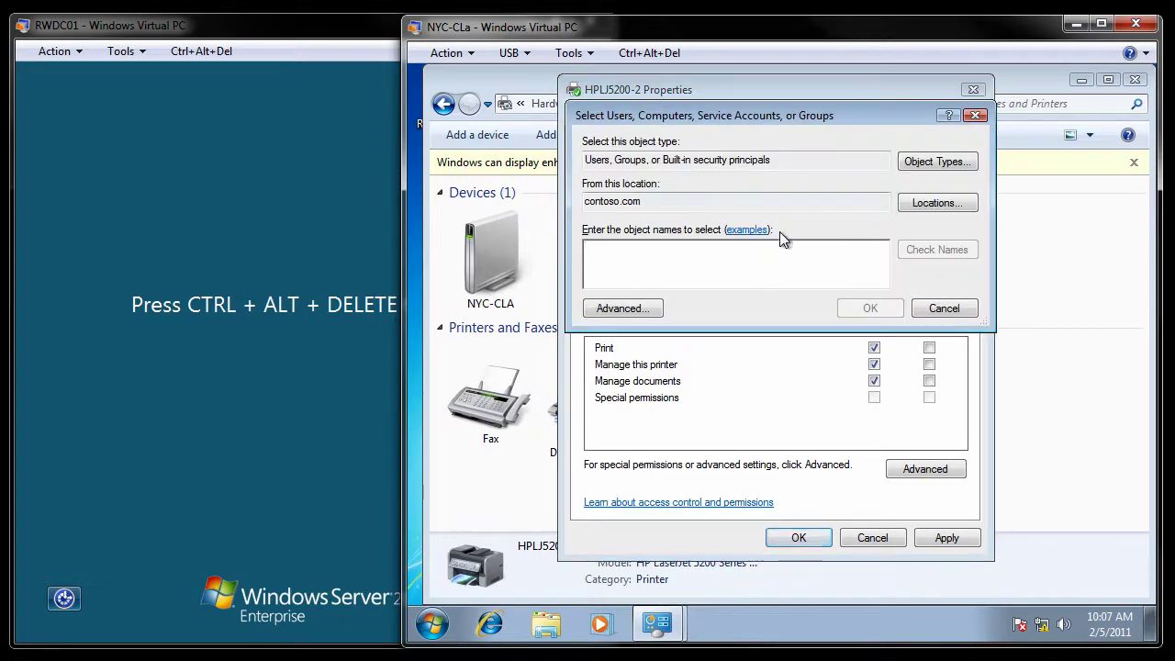
text(Domain Users)
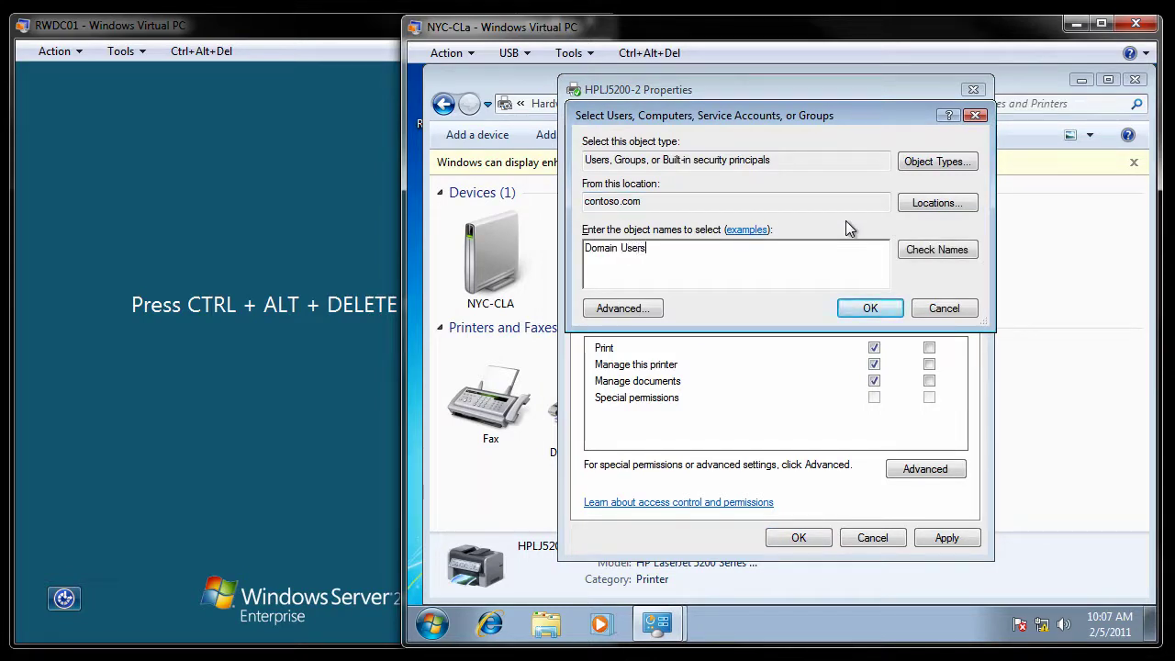
click(930, 248)
click(871, 309)
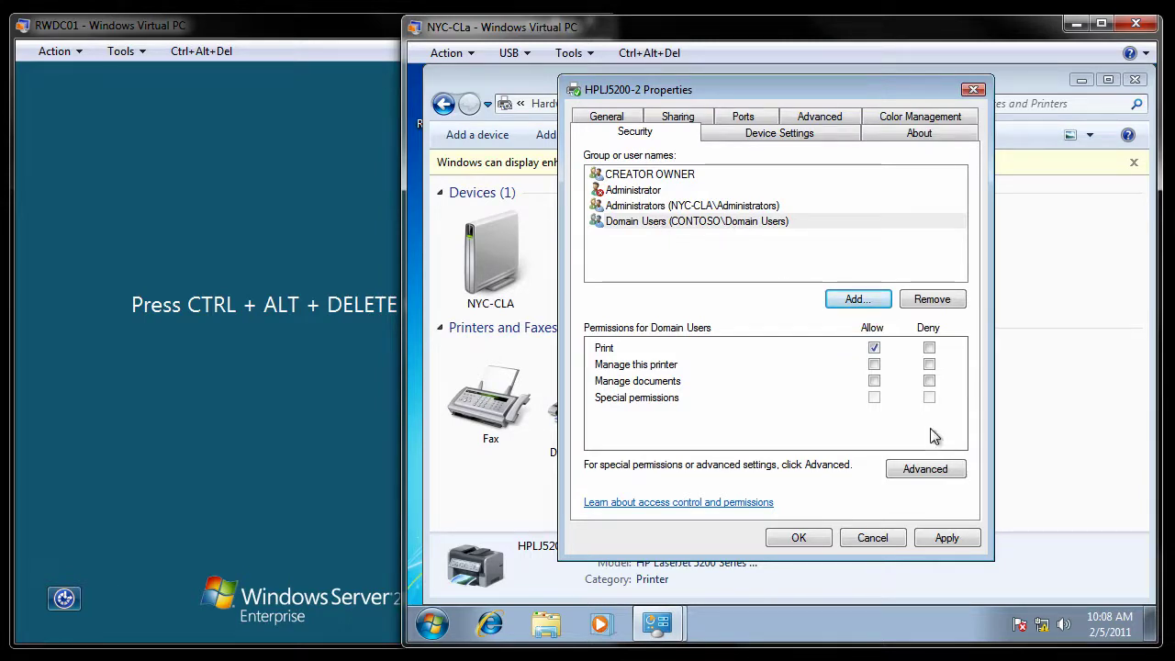
click(796, 543)
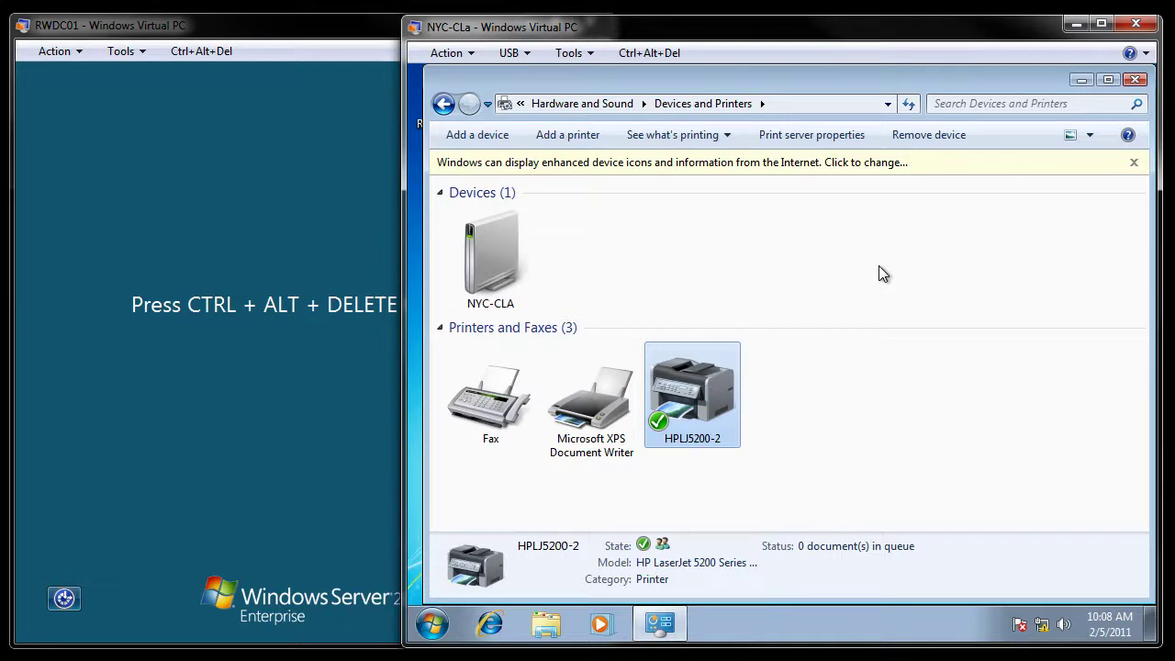
click(1137, 81)
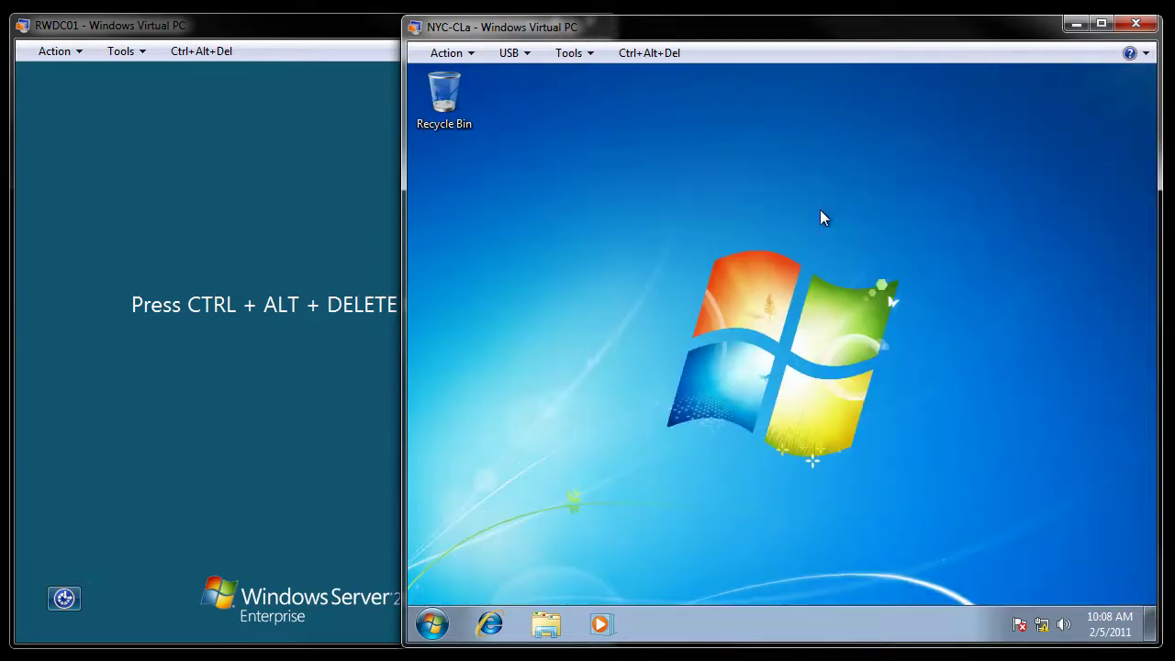